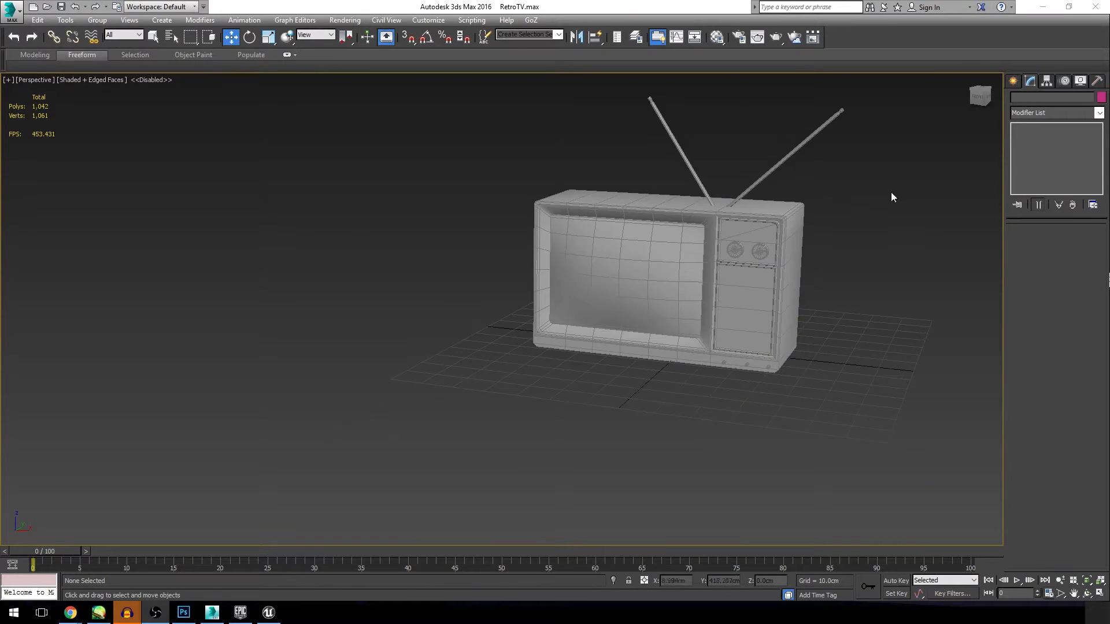
Step: Rename the television mesh to RetroTV and deselect it
scroll(890, 191, "up", 3)
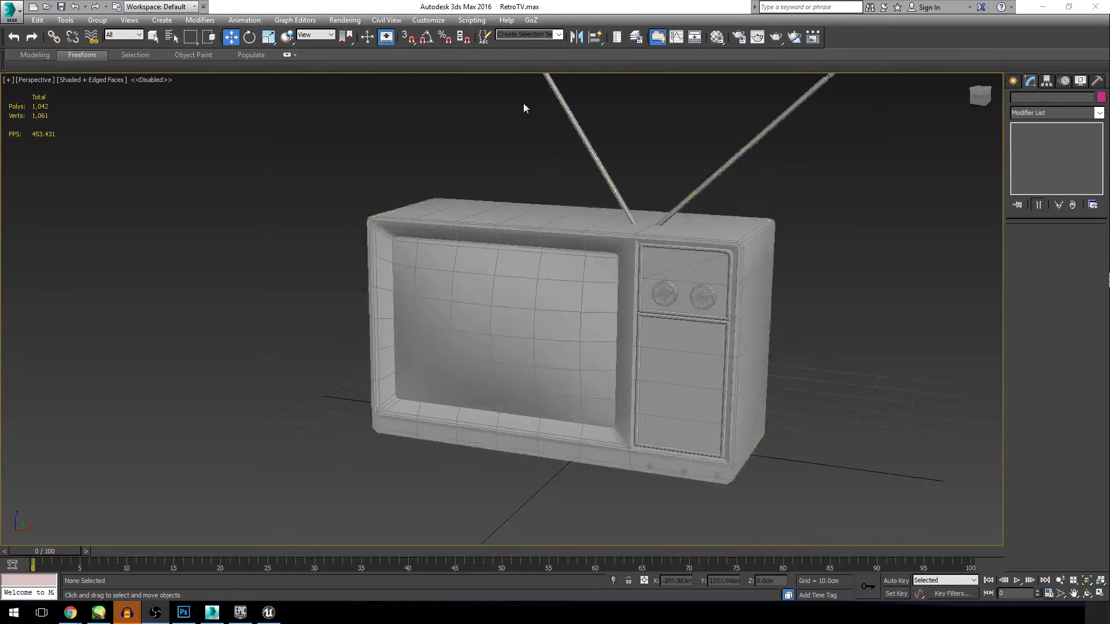
left_click(588, 371)
left_click(1087, 594)
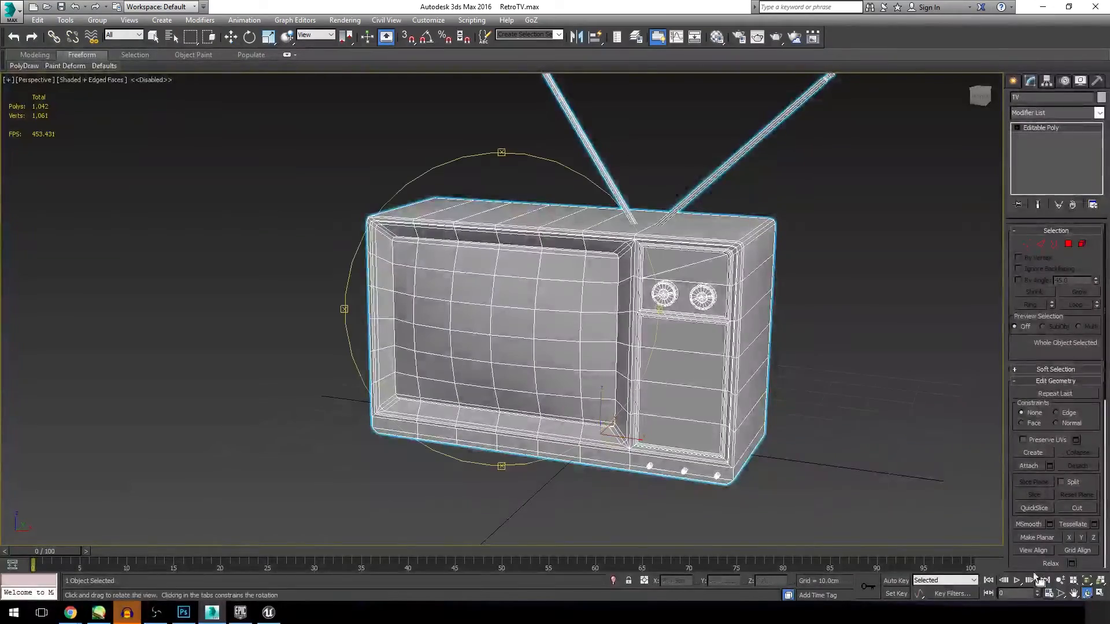
left_click_drag(537, 399, 563, 361)
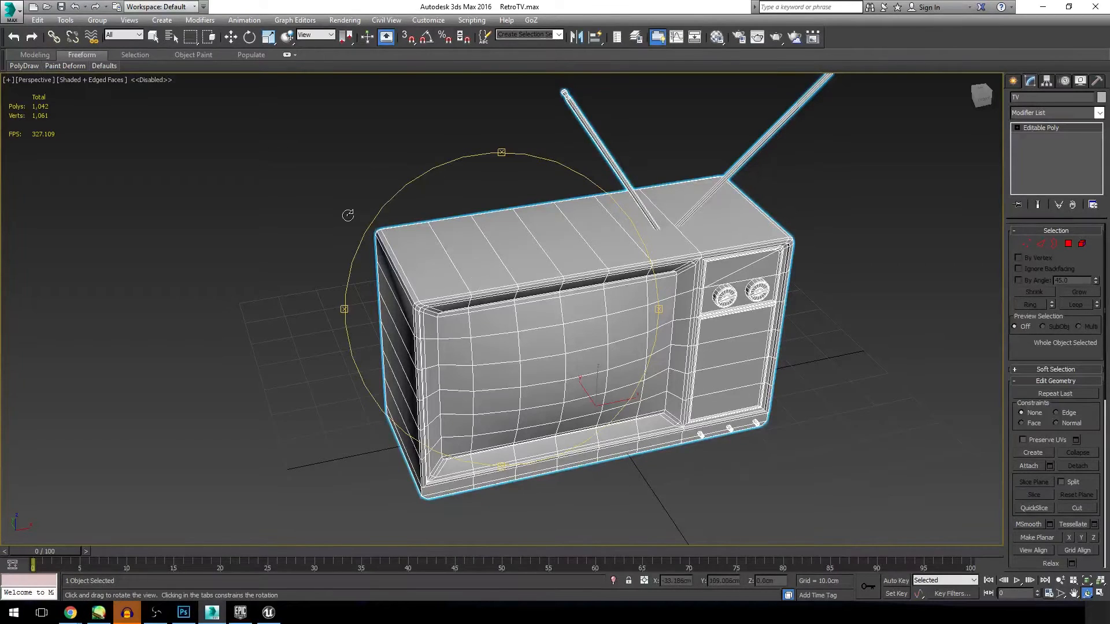
left_click(231, 37)
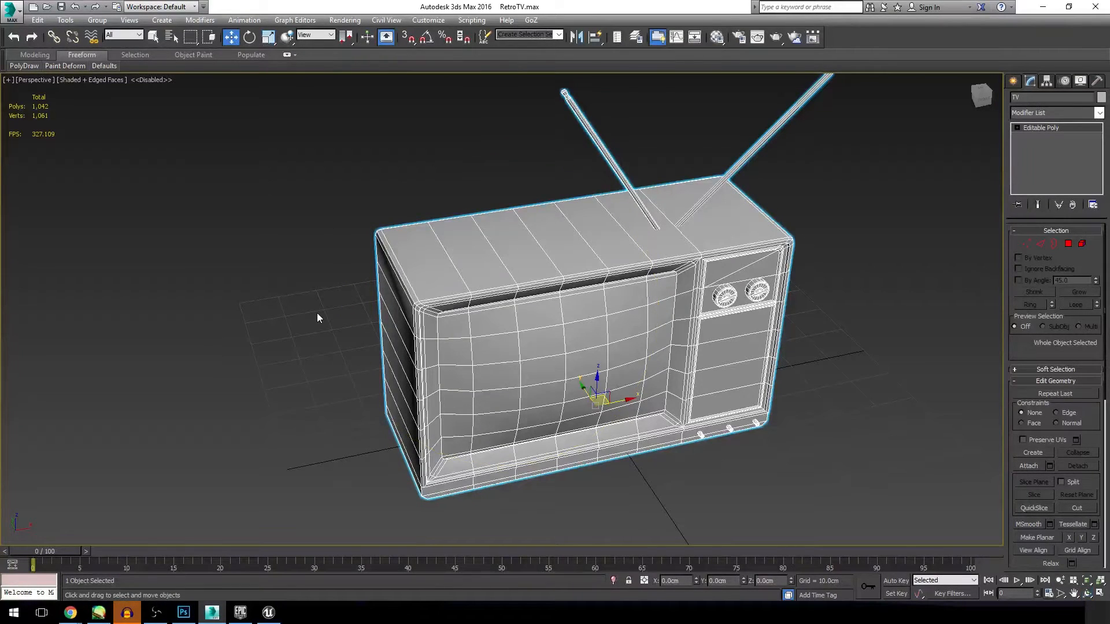
left_click(316, 313)
left_click(612, 310)
left_click(1038, 97)
left_click(963, 115)
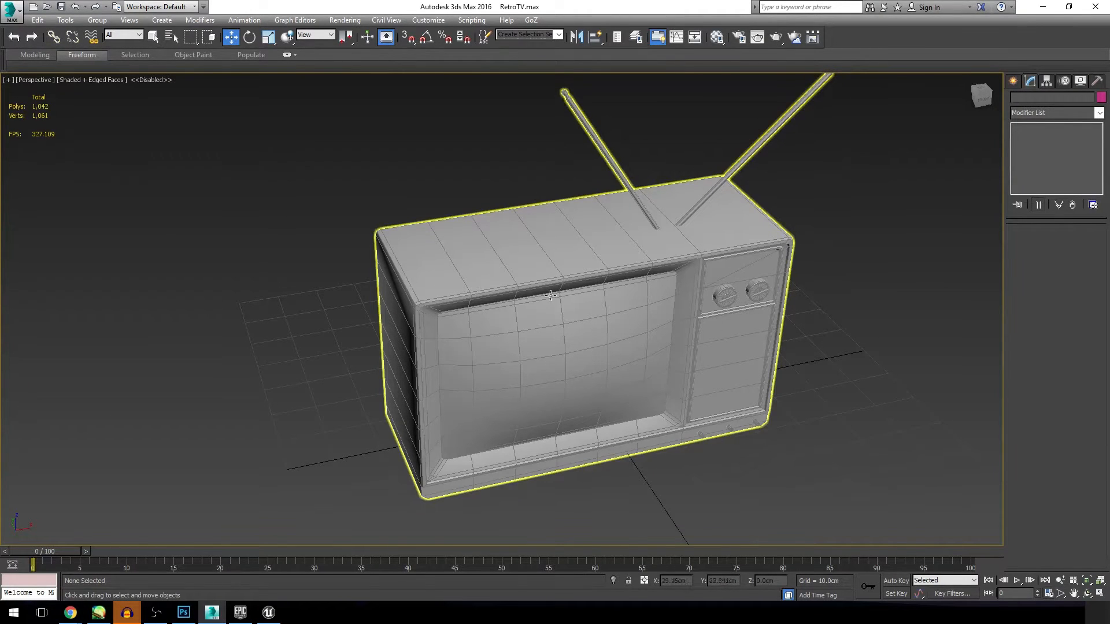
Step: Create a box enclosing the television's main cabinet, about 30.79 cm long, 79.1 cm wide and 47.62 cm high
left_click(161, 22)
mouse_move(164, 36)
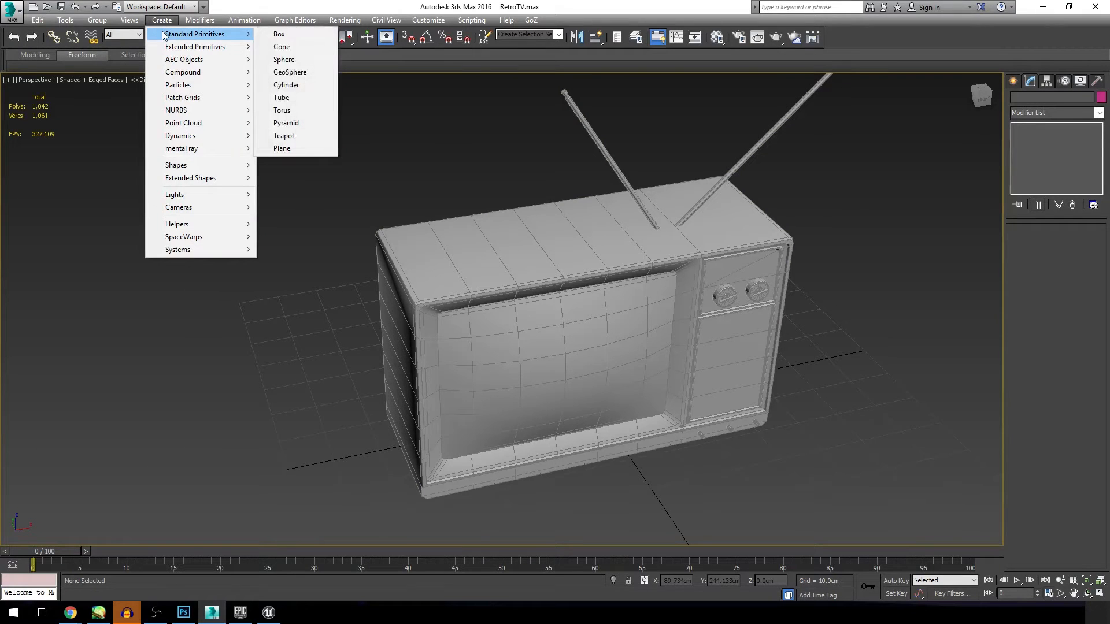
left_click(279, 34)
left_click(389, 415)
left_click_drag(389, 415, 749, 426)
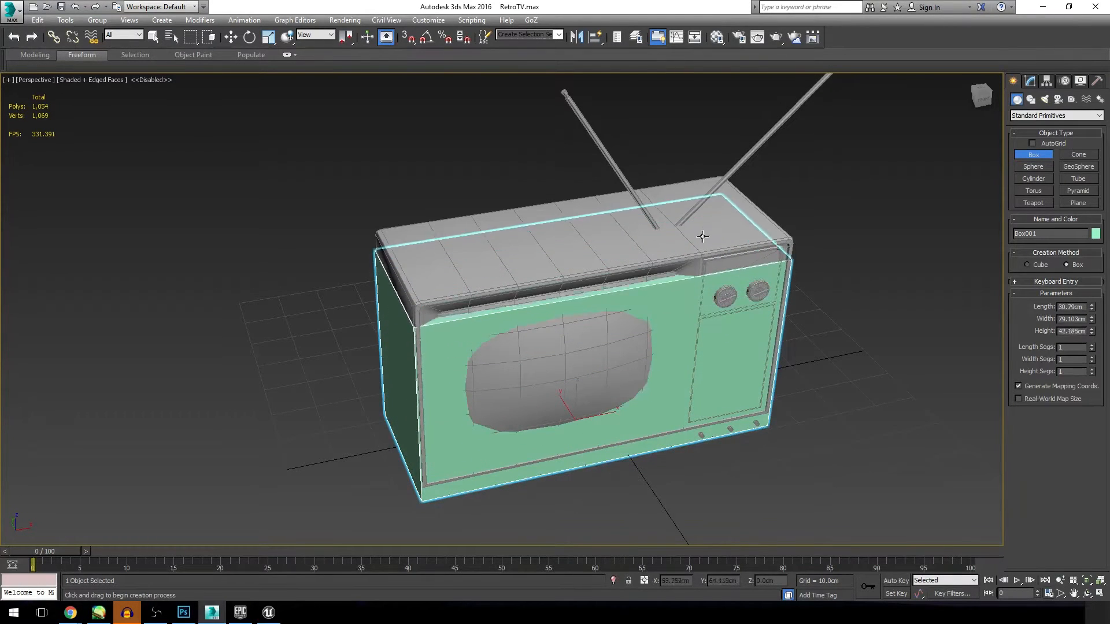
left_click(699, 218)
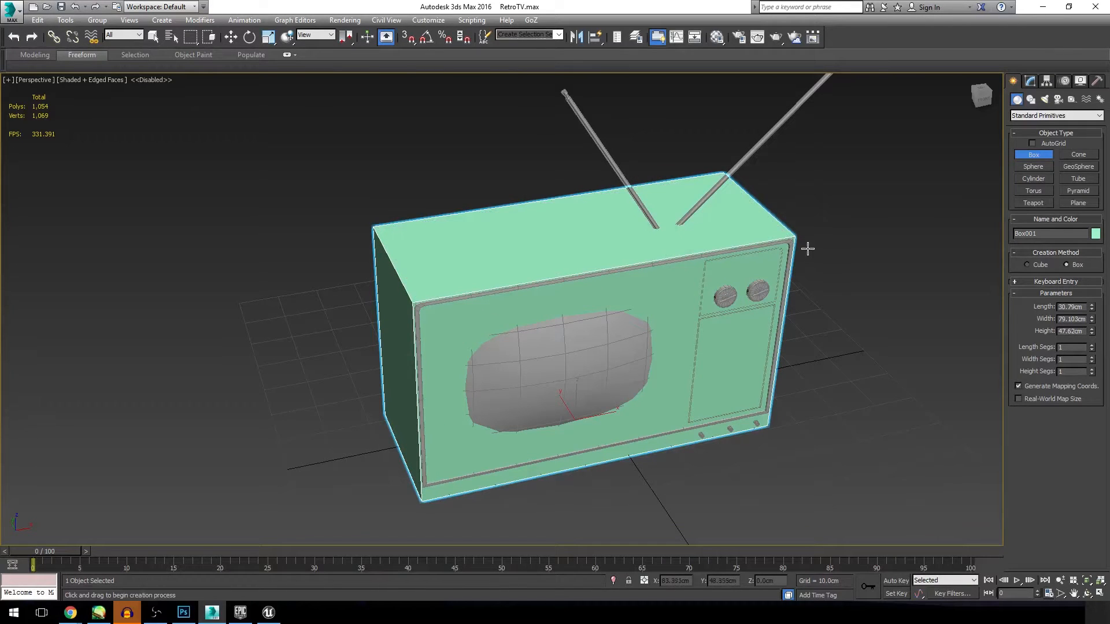
right_click(825, 254)
Step: Convert the box around the television to an Editable Poly
left_click(1086, 594)
left_click_drag(540, 361, 572, 287)
key("w")
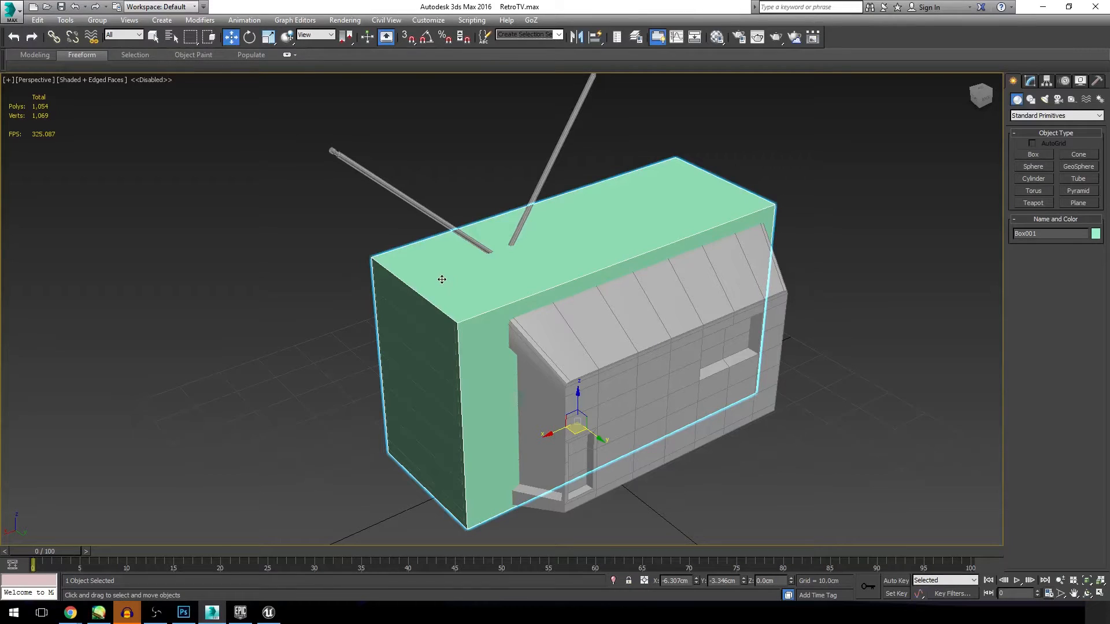
right_click(442, 283)
mouse_move(466, 392)
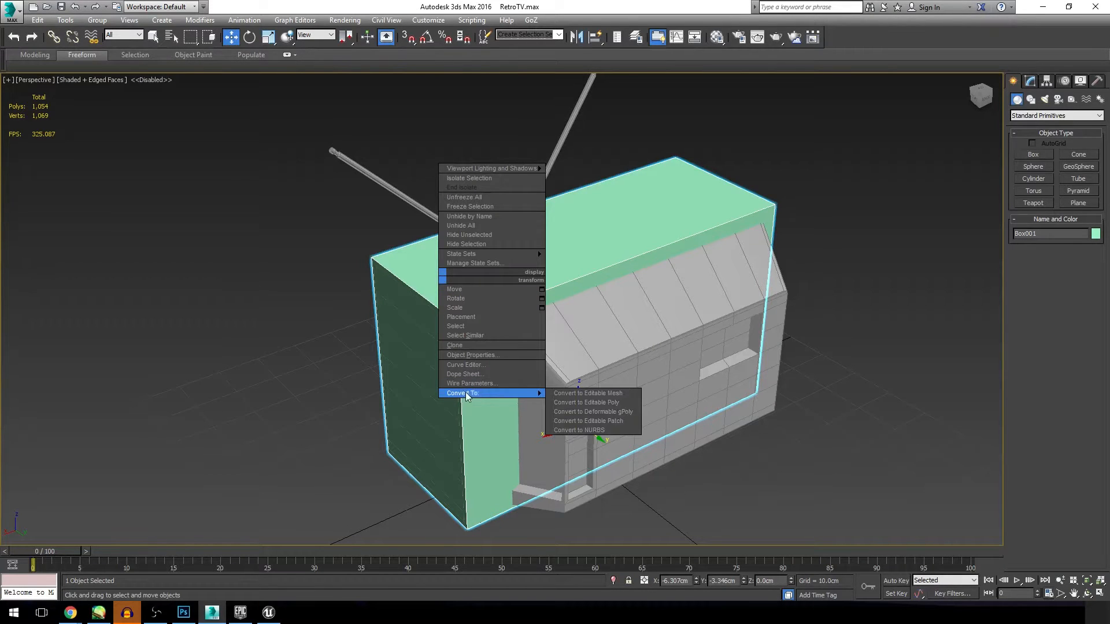
left_click(563, 403)
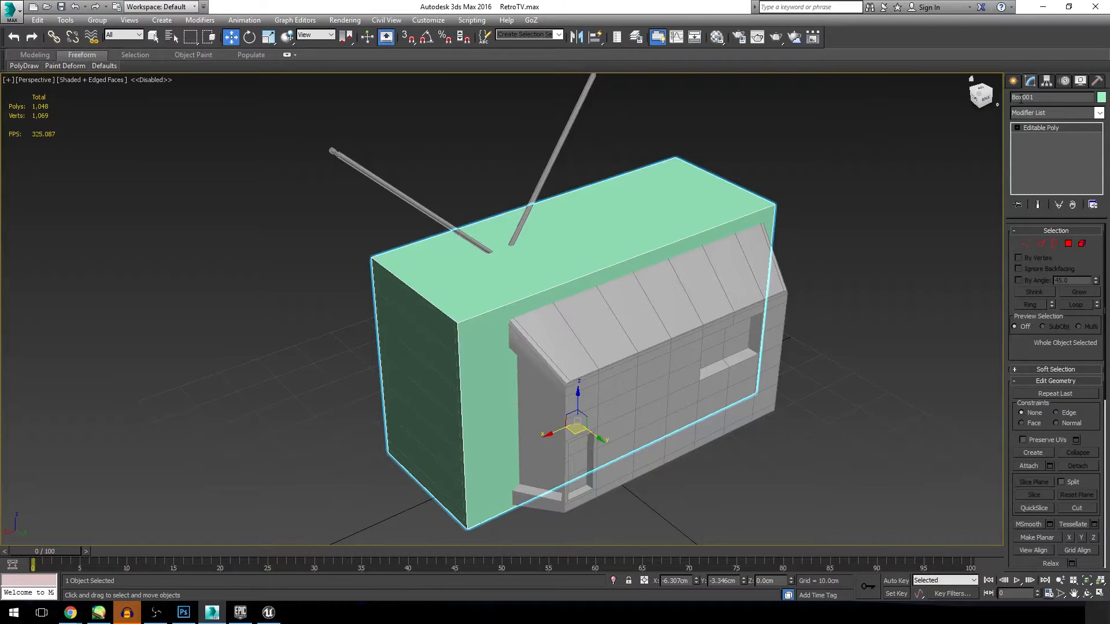
Step: Rename the box to UCX_RetroTV
left_click(1044, 98)
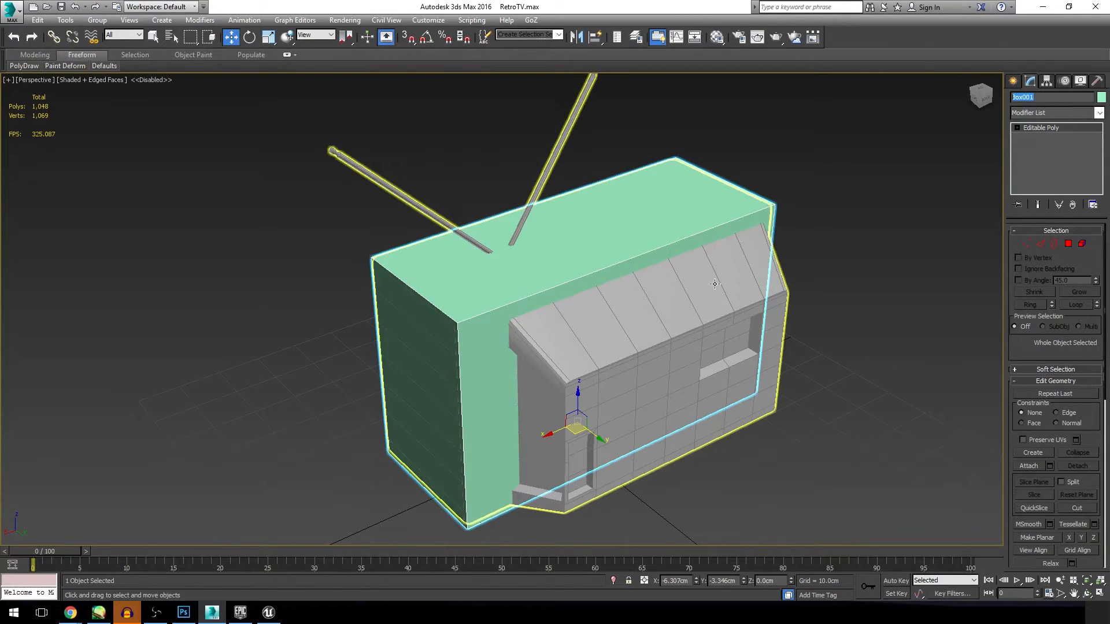
type("U")
type("CX_RetroTV")
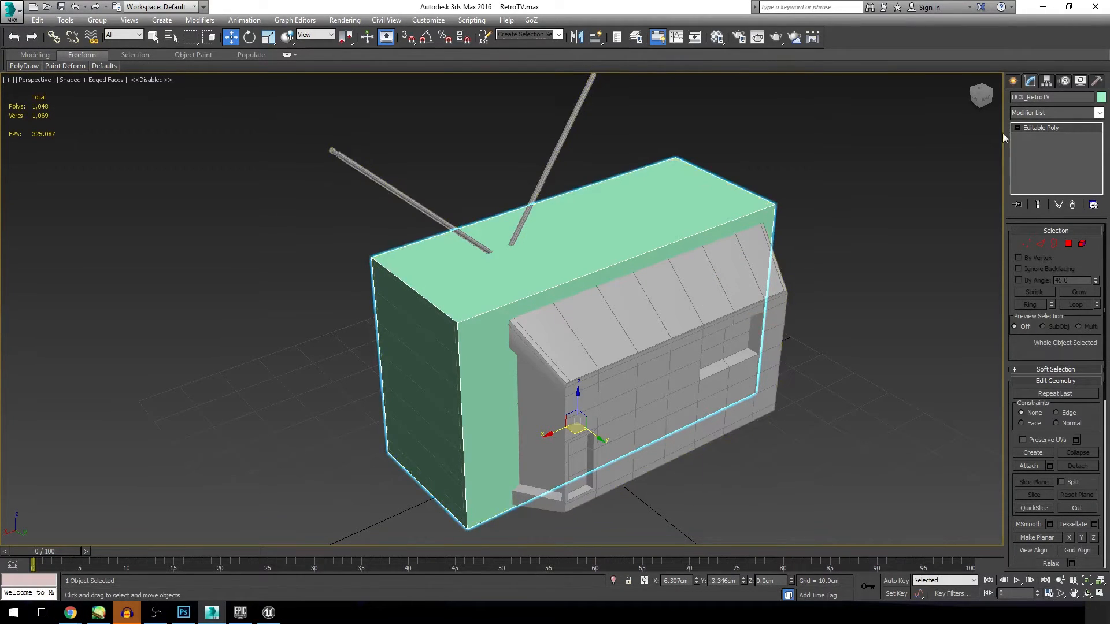
left_click_drag(1027, 97, 1055, 97)
left_click(1062, 97)
Step: Freeze the RetroTV mesh and select the UCX_RetroTV box
left_click(637, 317)
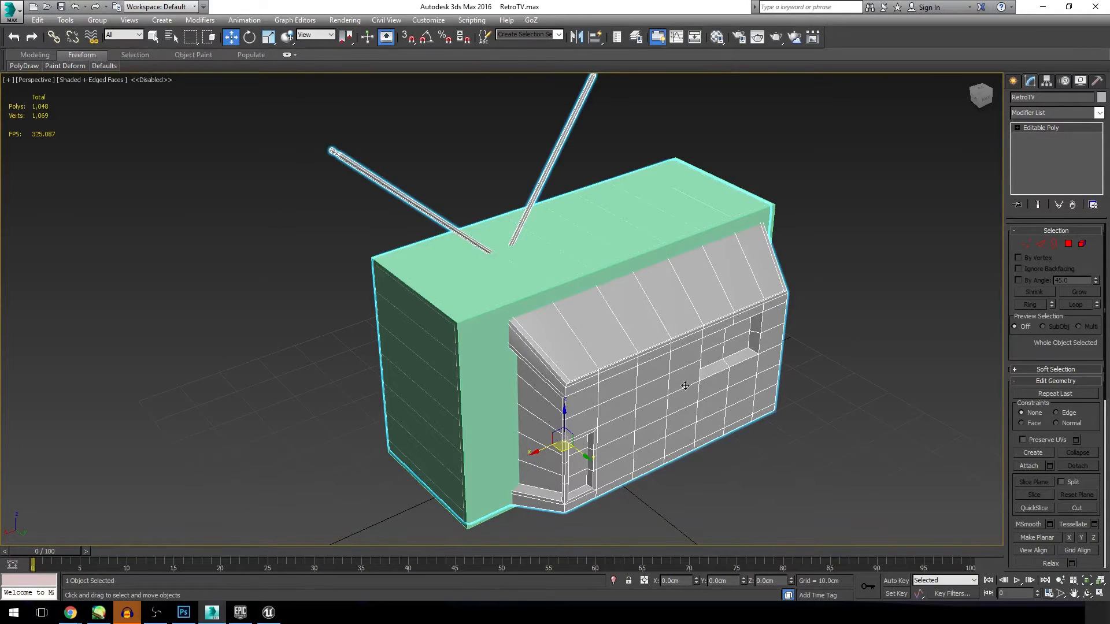
right_click(690, 408)
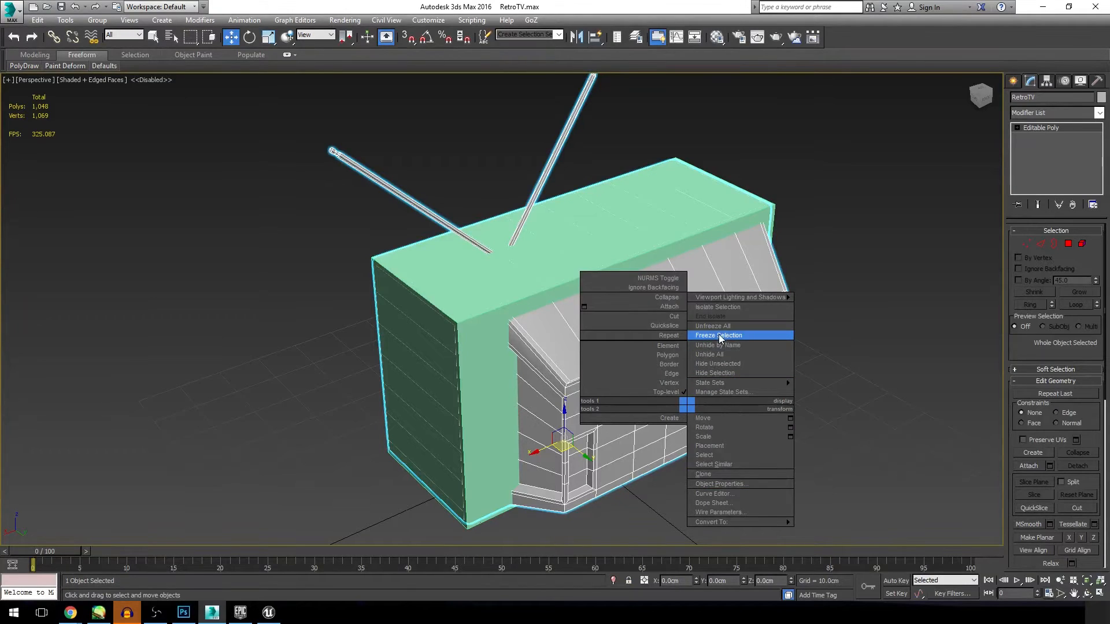
left_click(720, 335)
left_click(780, 352)
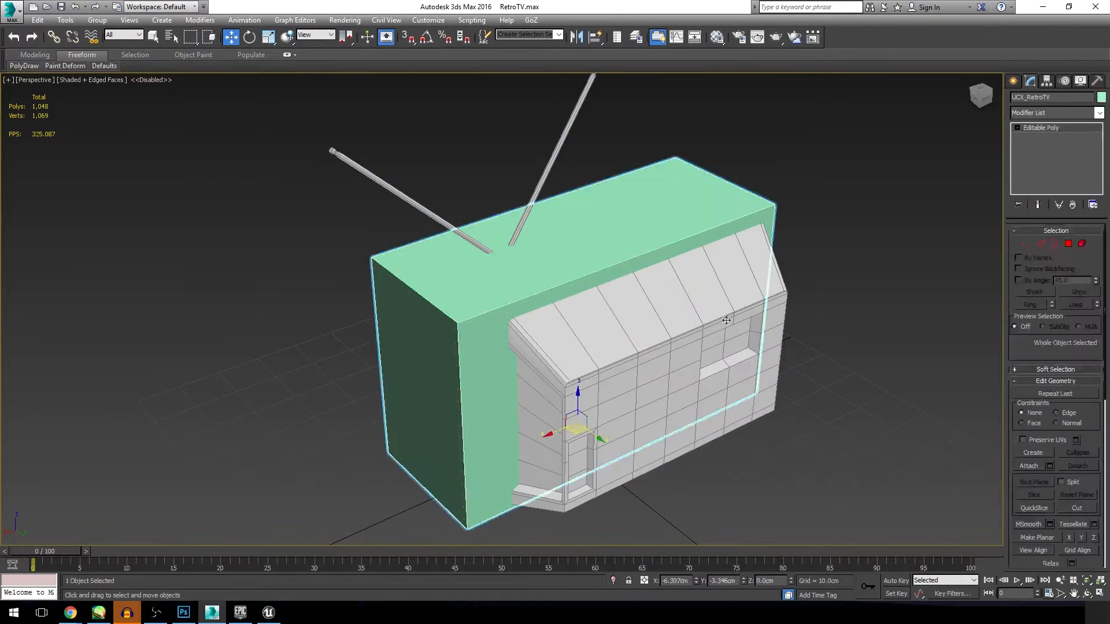
left_click(783, 351)
left_click(517, 291)
Step: Turn on see-through display for the UCX_RetroTV box
left_click(1087, 593)
mouse_move(516, 315)
left_mouse_down()
mouse_move(520, 302)
mouse_move(536, 311)
left_mouse_up()
left_click(234, 38)
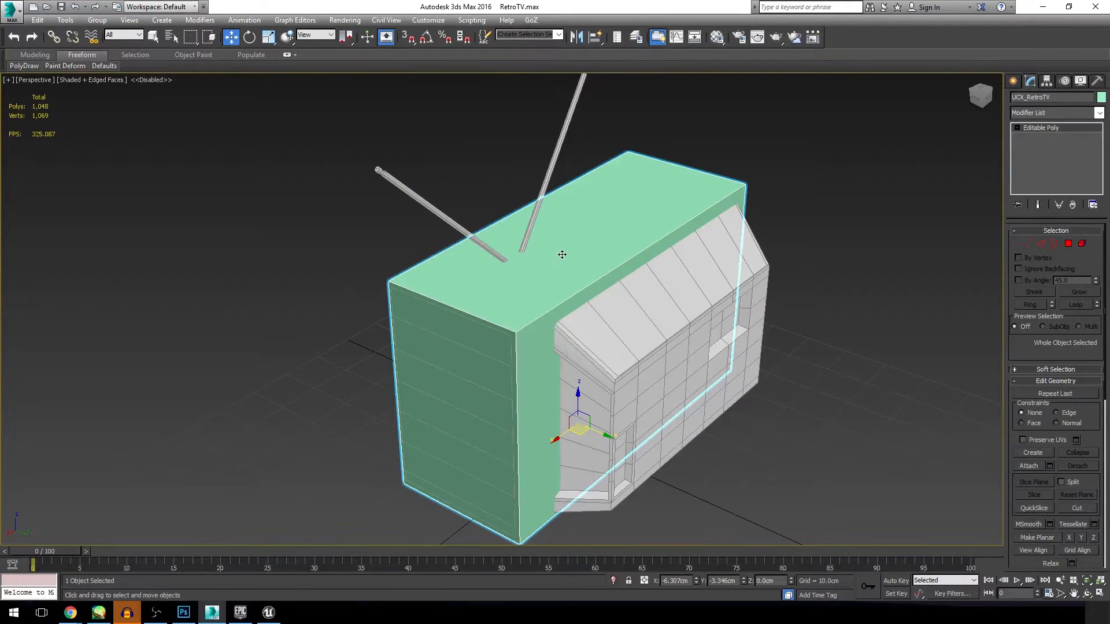
key("alt+x")
left_click(1087, 593)
left_click_drag(450, 289, 649, 293)
left_click(231, 40)
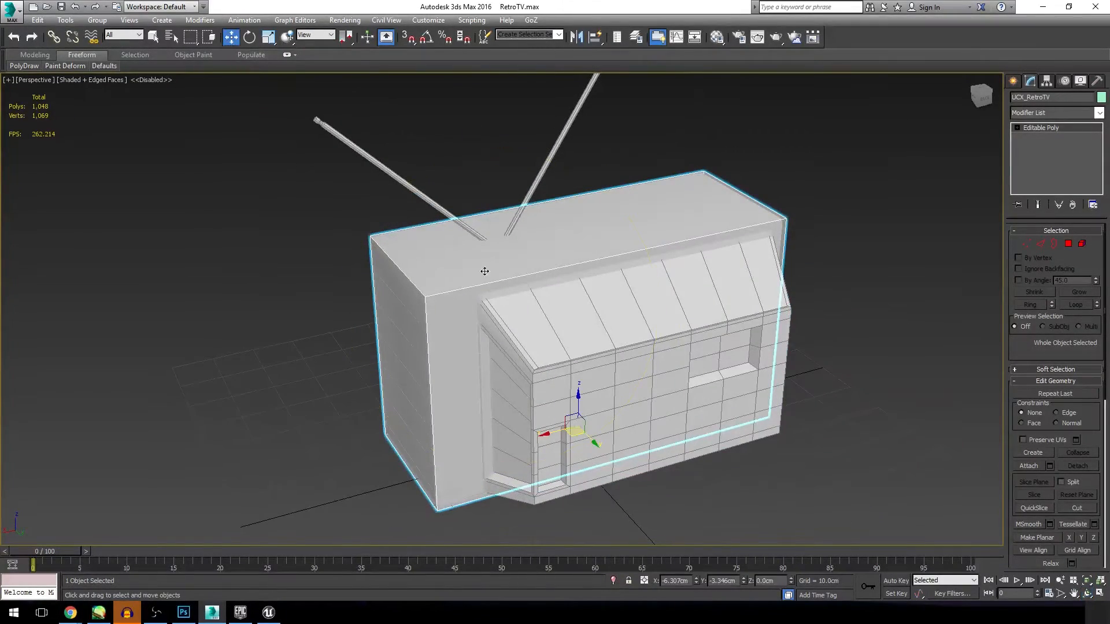
Step: Inset the collision box's rear polygon by 2.148 cm
left_click(1068, 243)
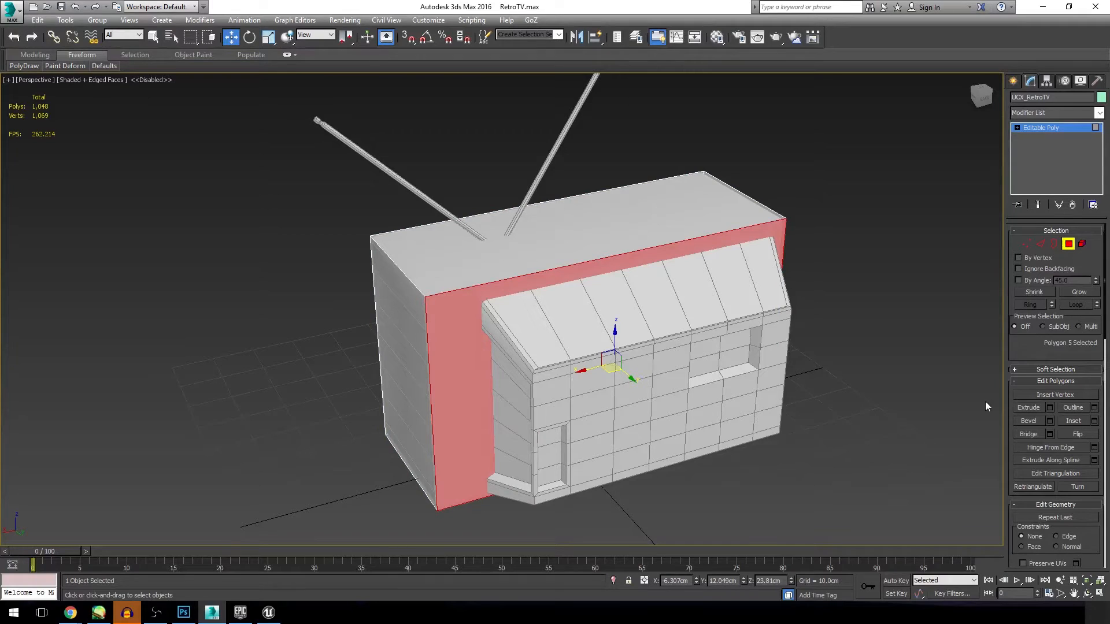
left_click(1095, 421)
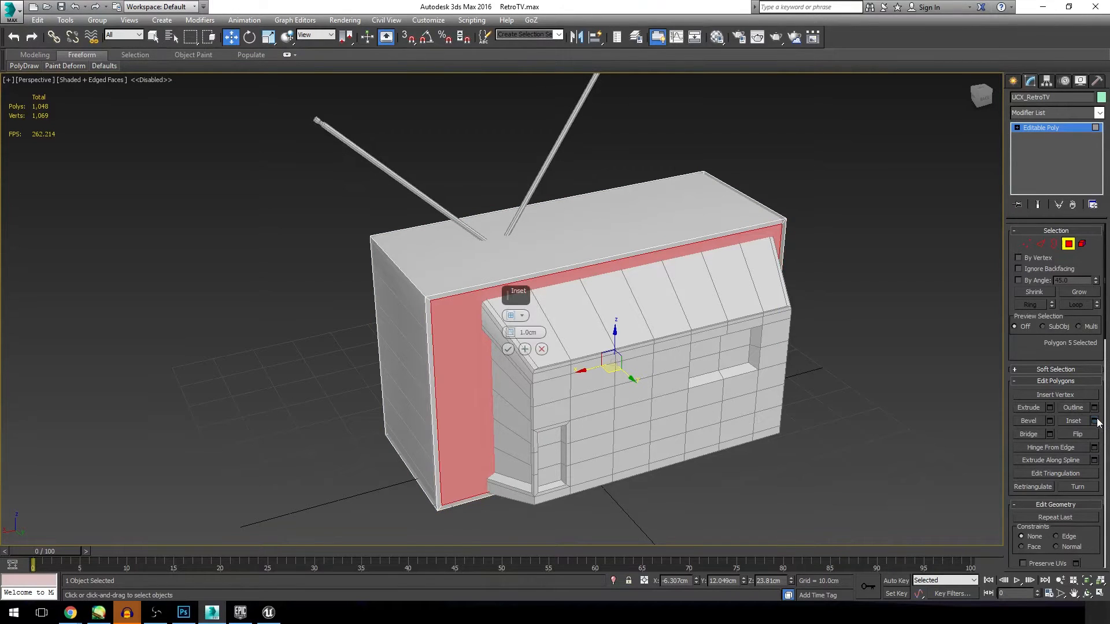
mouse_move(508, 333)
left_mouse_down()
mouse_move(507, 310)
mouse_move(507, 322)
left_mouse_up()
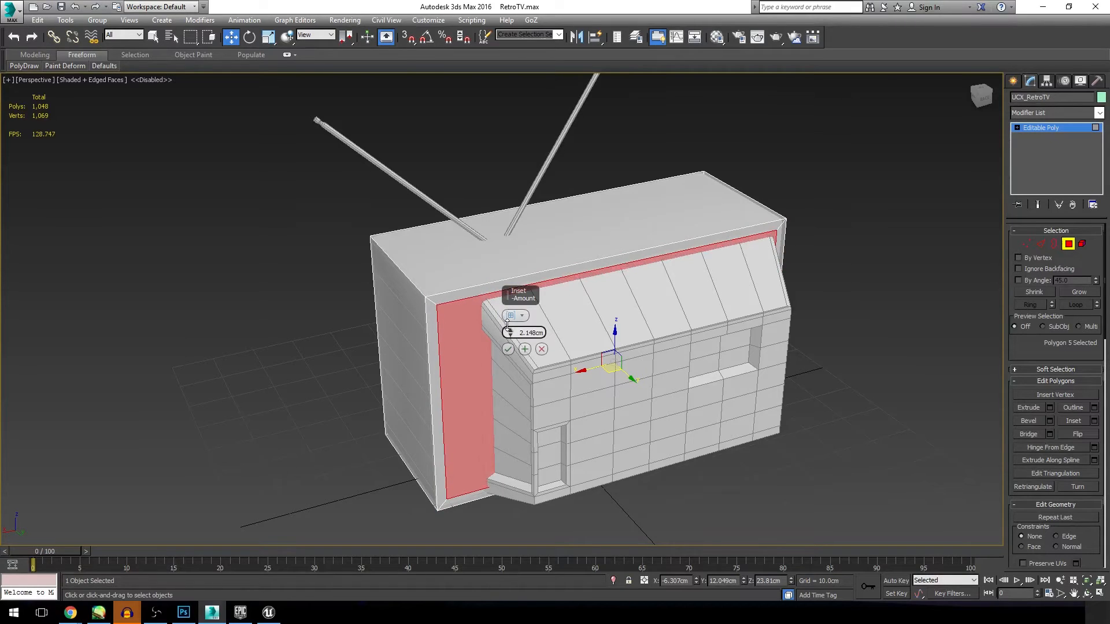
left_click(508, 349)
Step: Move the two inset vertices beside the wide rear margin inward along X to the side of the television's back housing
left_click(1026, 244)
left_click(437, 305)
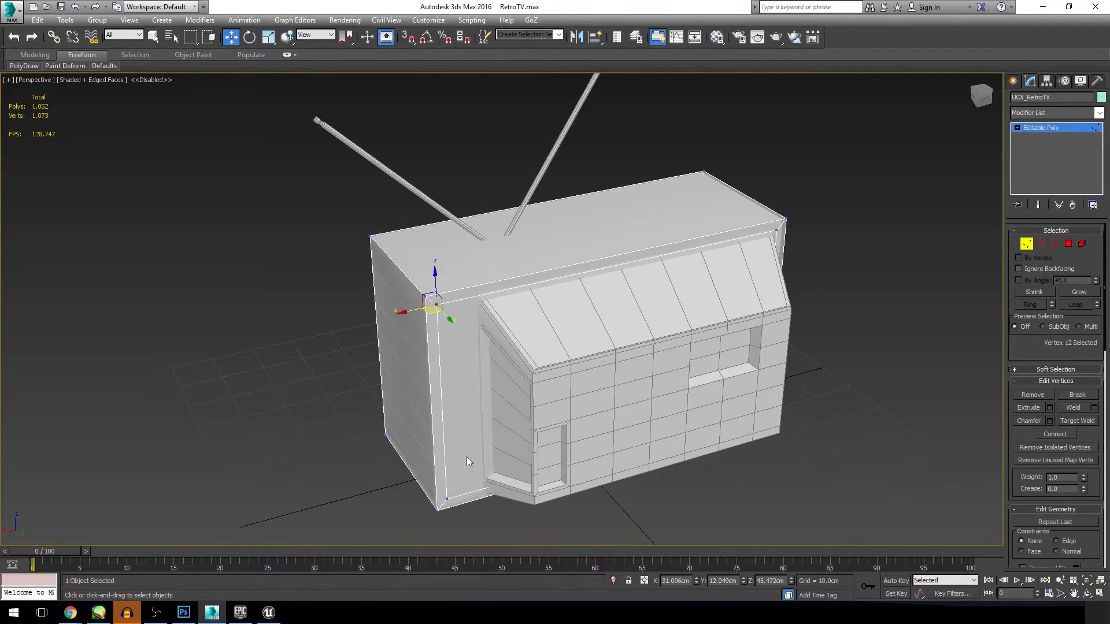
left_click(447, 499, "ctrl")
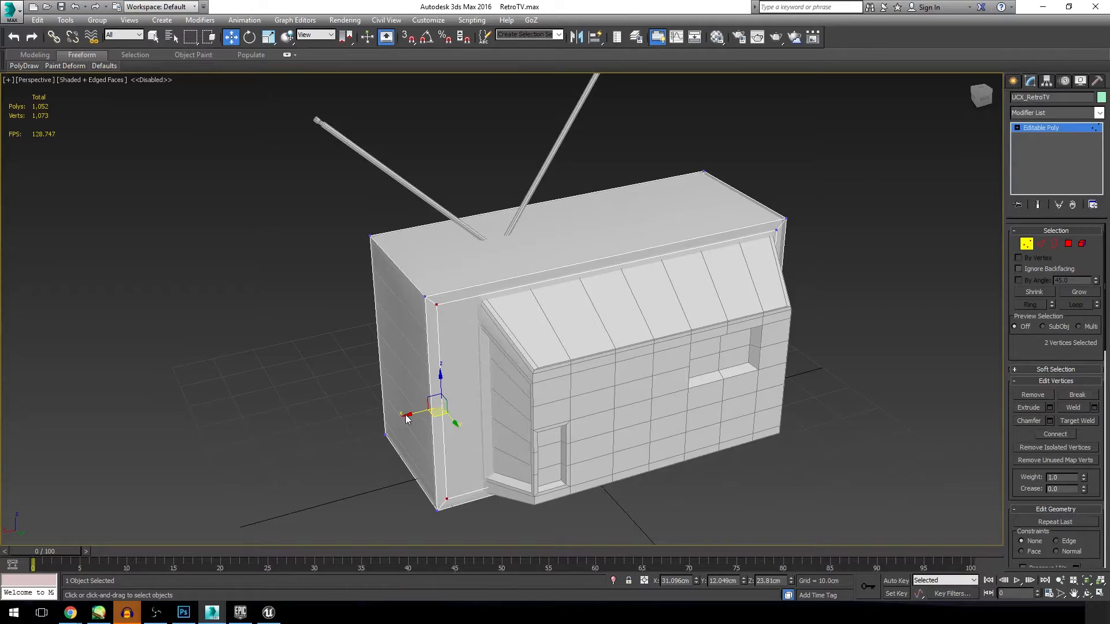
left_click_drag(406, 417, 445, 407)
left_click(932, 359)
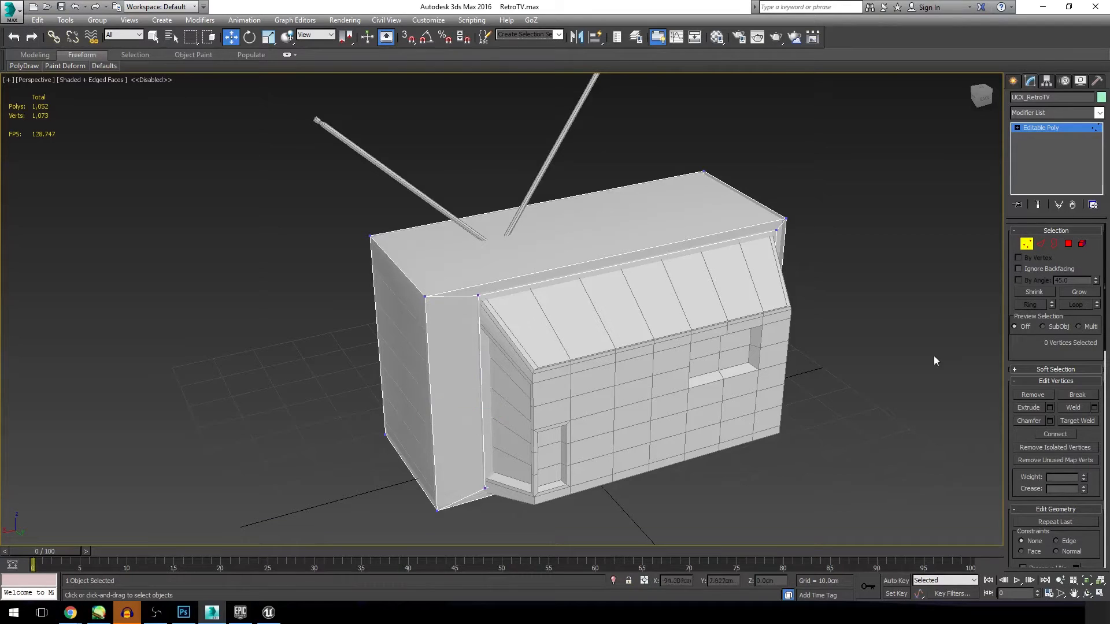
Step: Move the two lower inset vertices on the box's rear face slightly down to the bottom edge of the back housing
left_click_drag(952, 93, 923, 90)
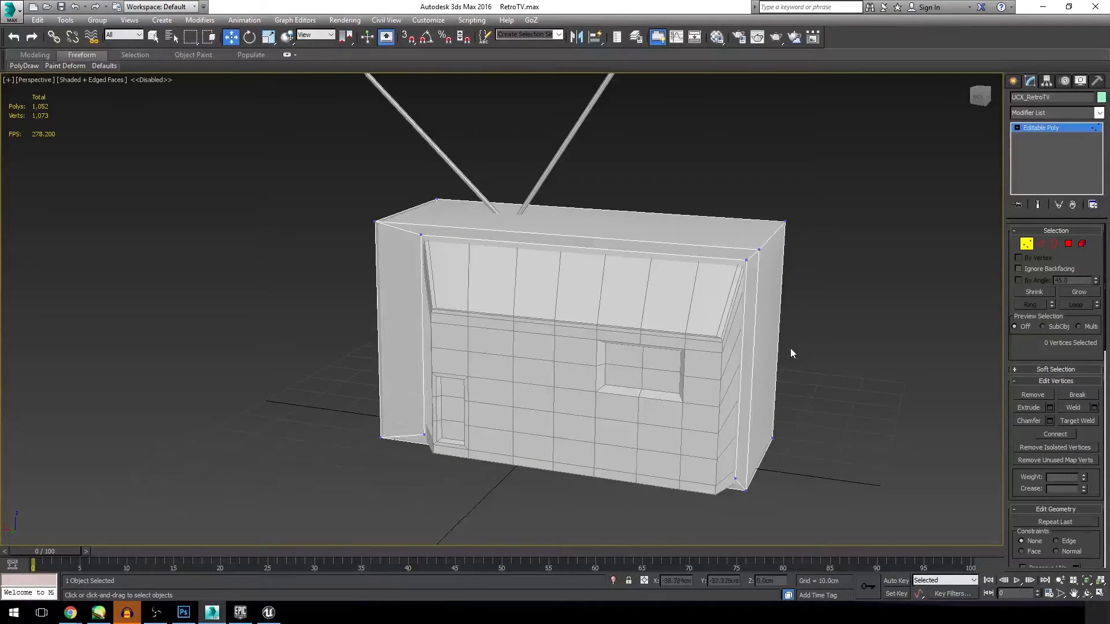
middle_click_drag(578, 332, 578, 332, "alt")
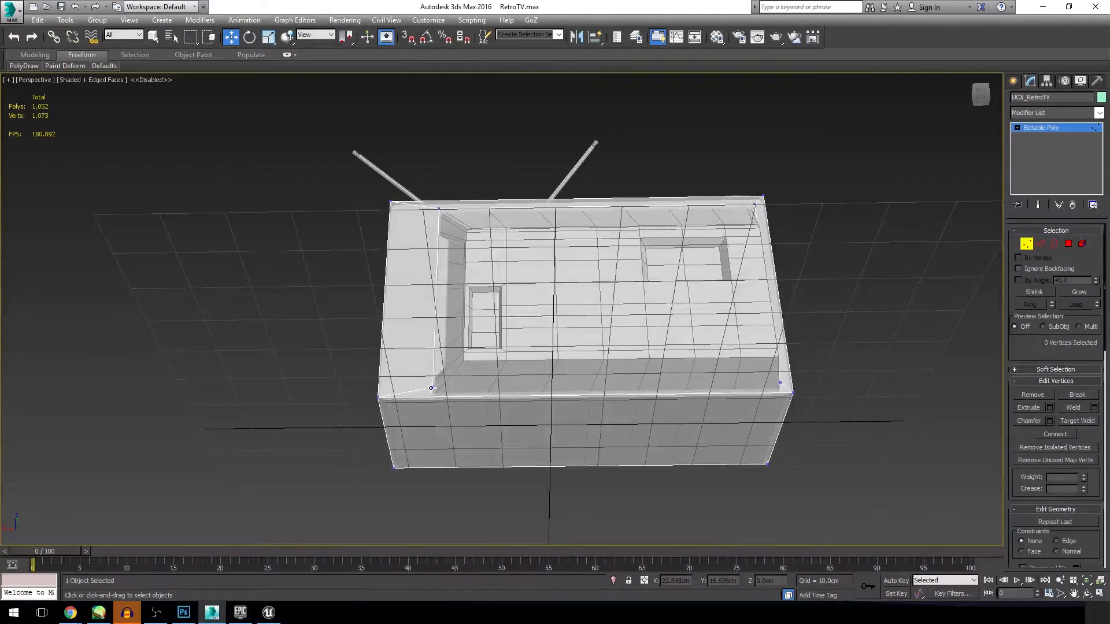
left_click(433, 387)
left_click(779, 383, "ctrl")
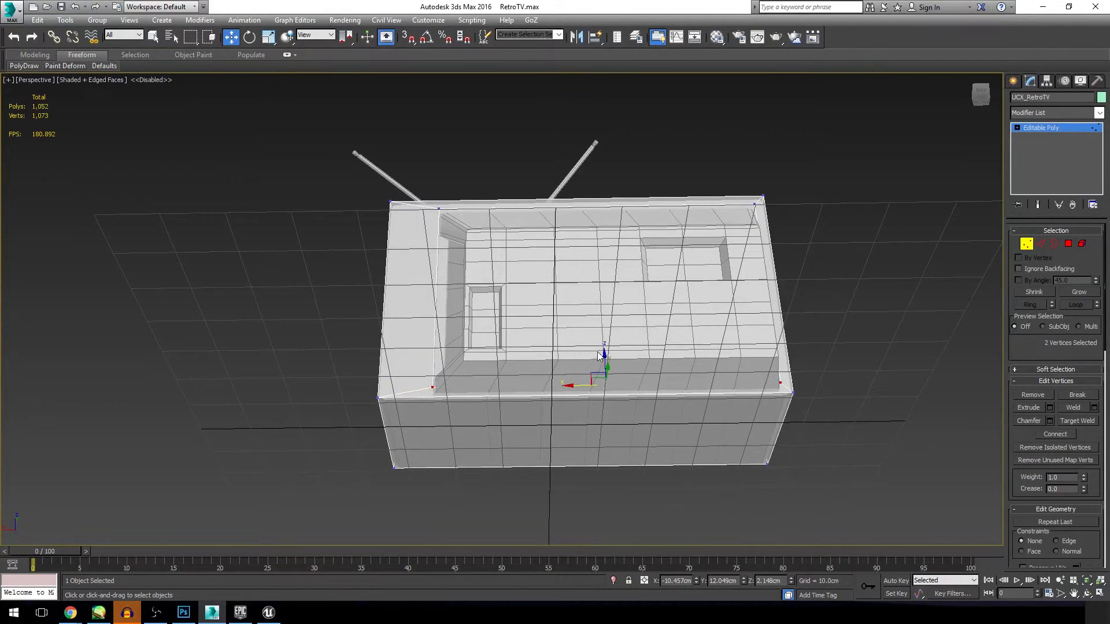
left_click_drag(604, 356, 604, 364)
left_click(866, 364)
Step: Bevel the inset rear polygon with a height of 9.713 cm and an outline of -7.983 cm to enclose the back housing
left_click(1068, 243)
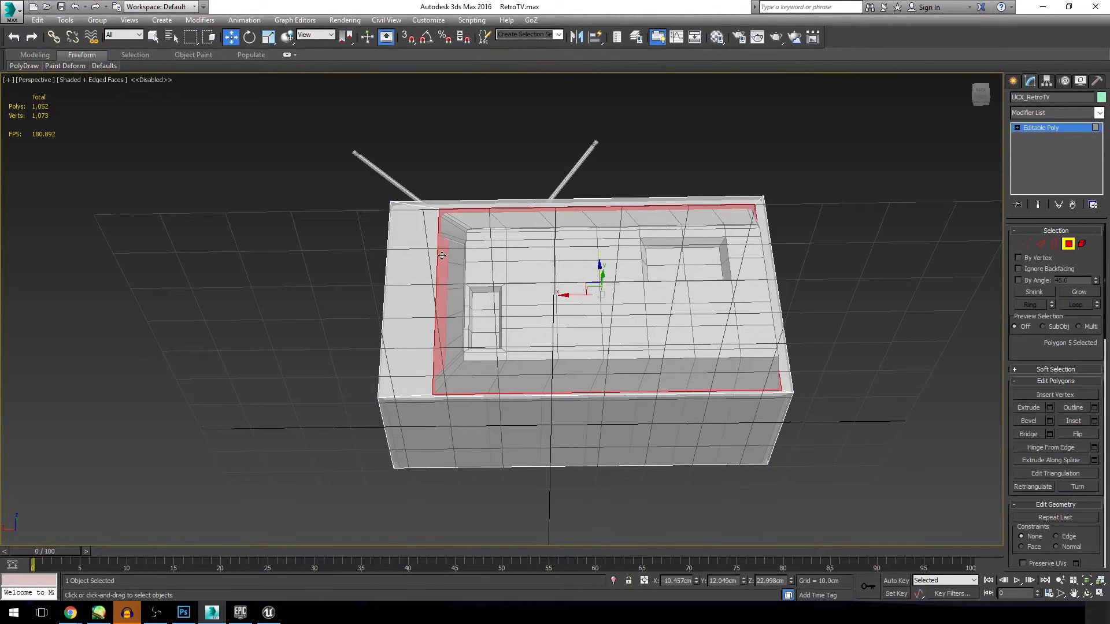
middle_click_drag(576, 322, 583, 336, "alt")
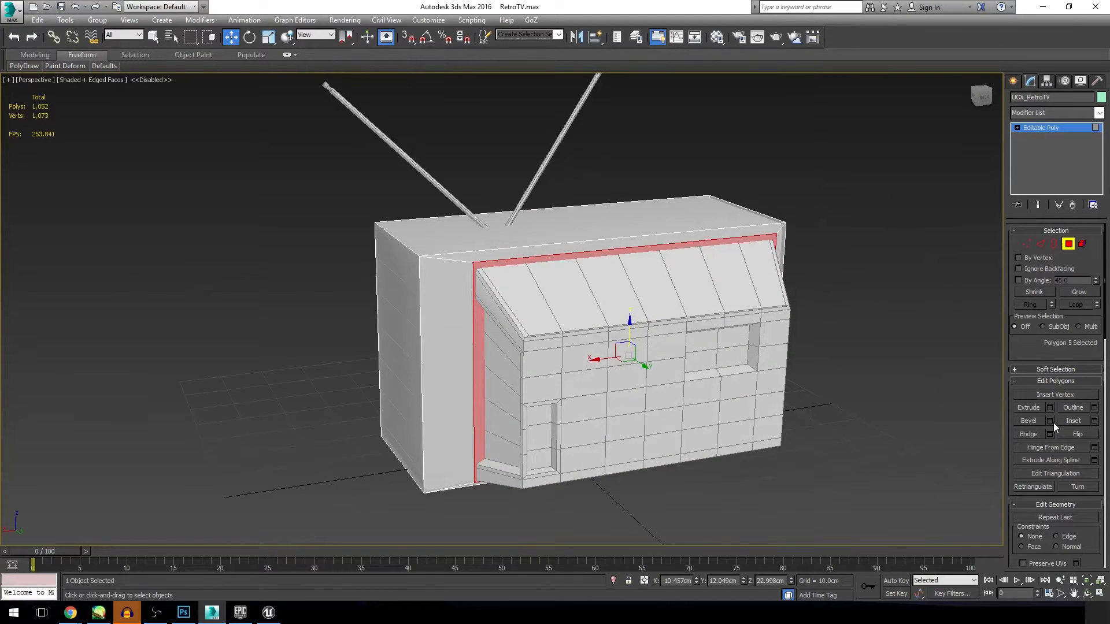
left_click(1054, 422)
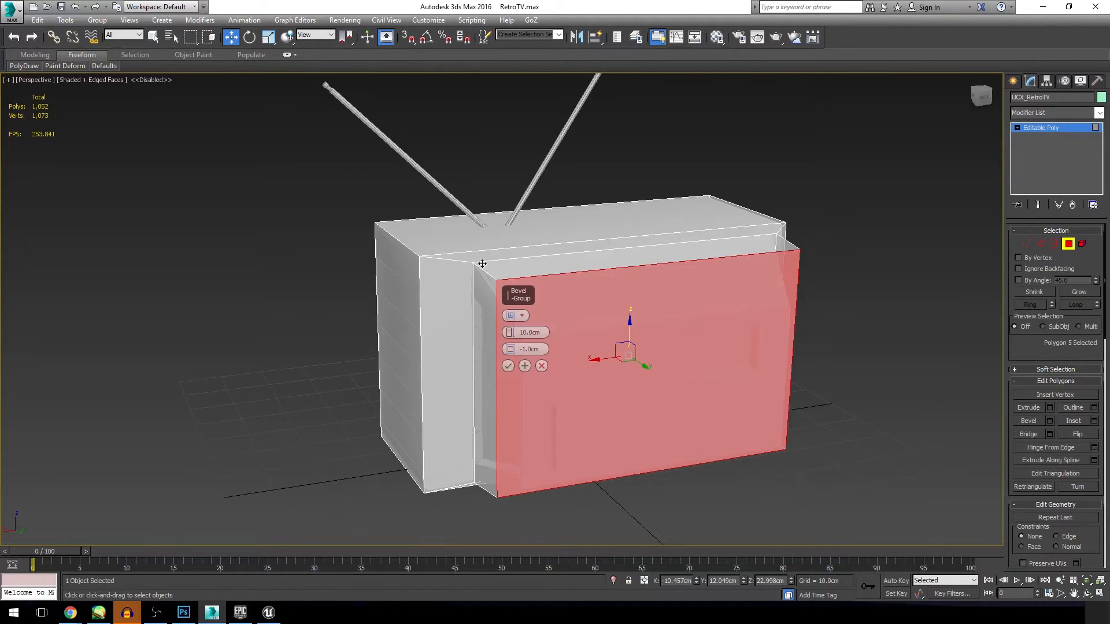
middle_click_drag(578, 331, 578, 332, "alt")
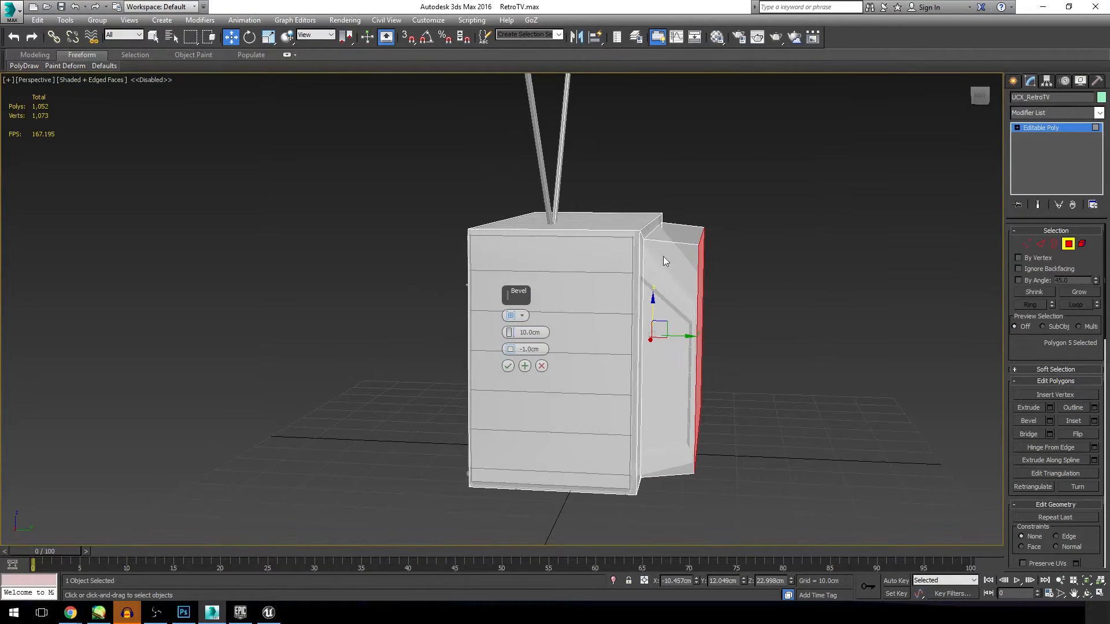
left_click_drag(512, 333, 523, 409)
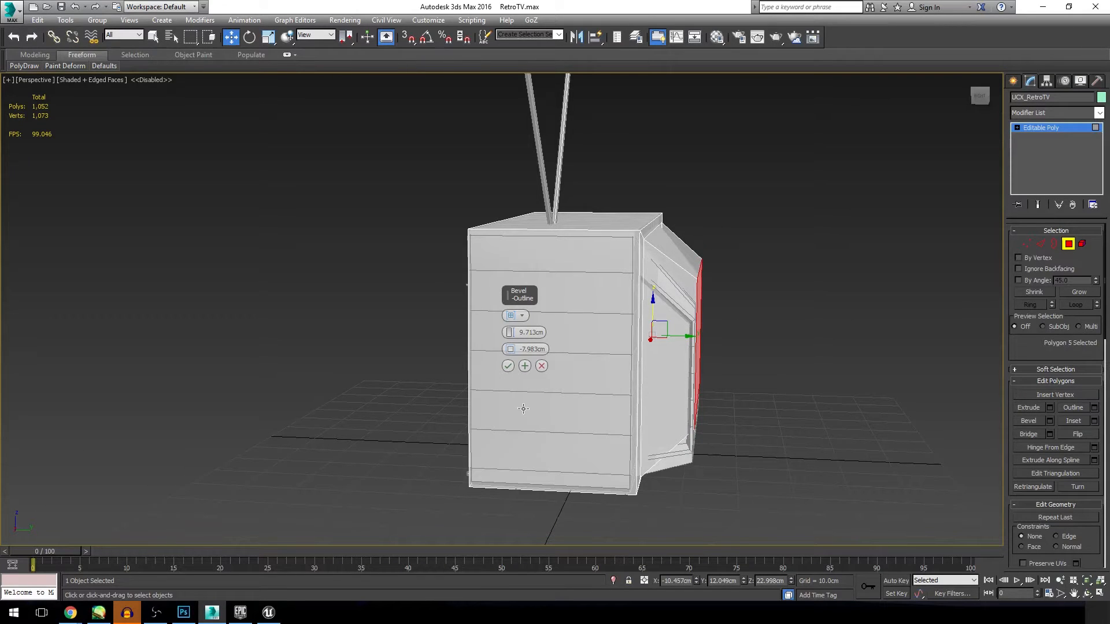
left_click(507, 366)
left_click(909, 352)
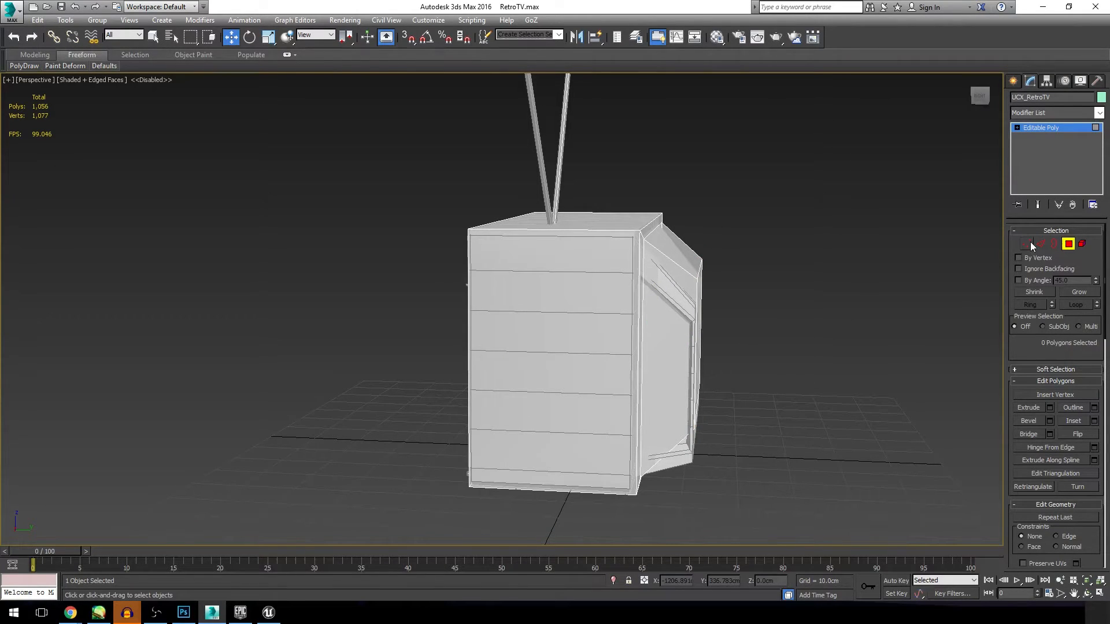
Step: Lower the upper rear edge of the collision mesh along Z to 32.769 cm, matching the slope of the back housing
left_click(1038, 243)
mouse_move(602, 328)
middle_mouse_down("alt")
mouse_move(578, 332)
mouse_move(584, 341)
middle_mouse_up("alt")
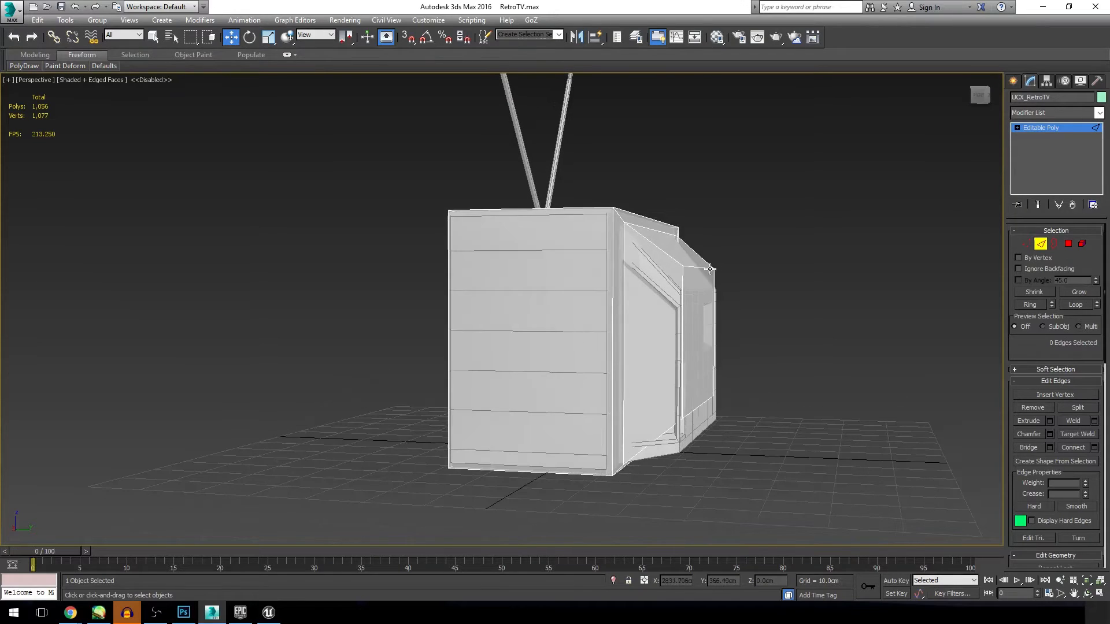
left_click(693, 254)
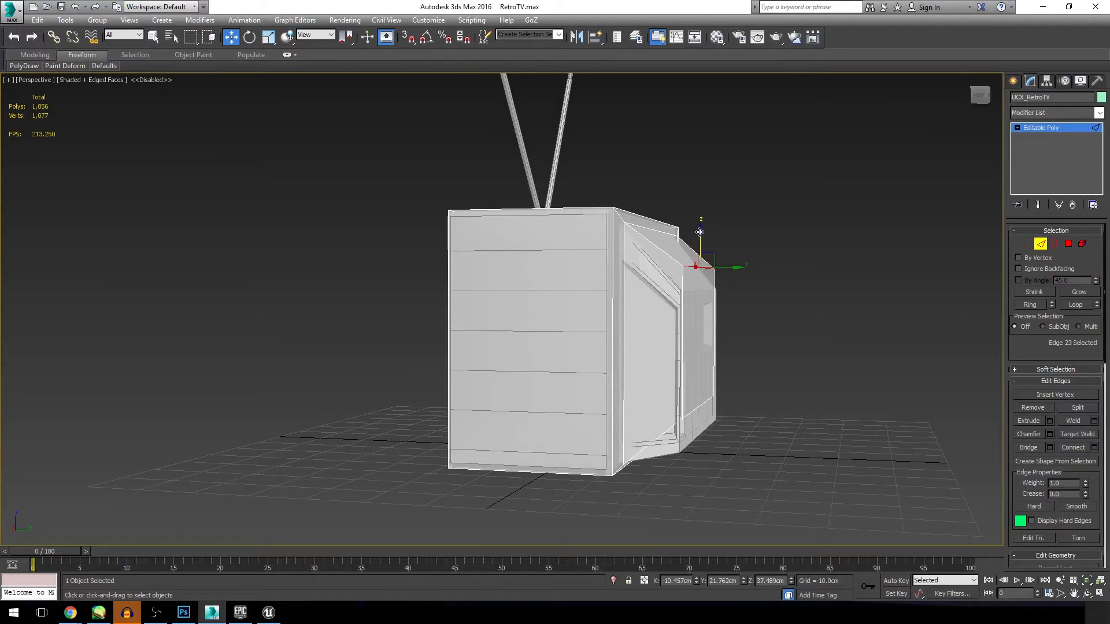
left_click_drag(699, 234, 701, 257)
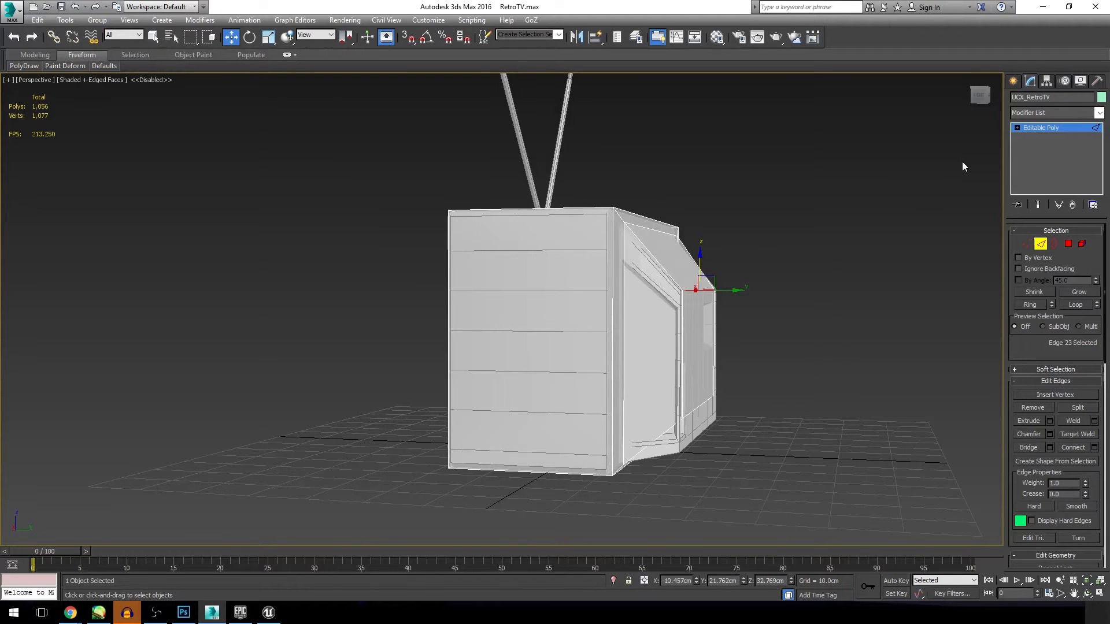
Step: Move the lower rear edge of the collision mesh down along Z to fit the back housing
left_click_drag(977, 97, 953, 91)
left_click(623, 386)
left_click_drag(684, 365, 682, 395)
left_click(812, 387)
Step: Move both vertical edges of the collision mesh's rearmost face outward along X to cover the sides of the back housing
left_click_drag(986, 96, 970, 86)
middle_click_drag(578, 333, 578, 333, "alt")
left_click(713, 315)
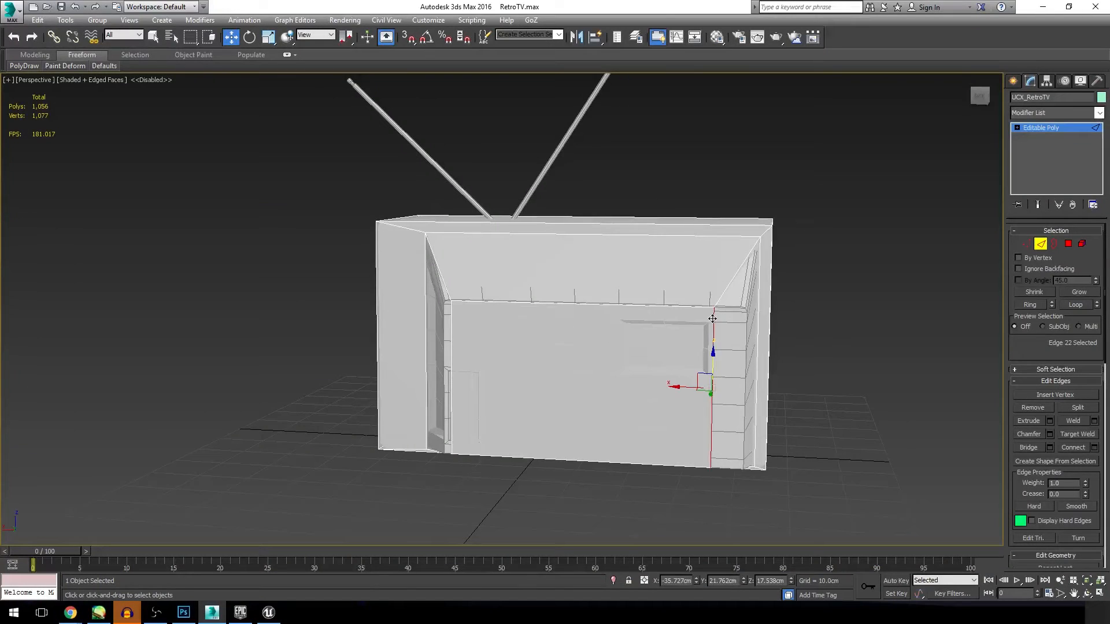
left_click_drag(676, 387, 707, 389)
left_click(456, 328)
left_click(451, 332)
left_click_drag(419, 376, 410, 377)
left_click(859, 379)
Step: Inspect the fitted collision mesh from the front, leave edge editing and deselect the mesh
left_click(1087, 593)
left_click_drag(711, 315, 803, 309)
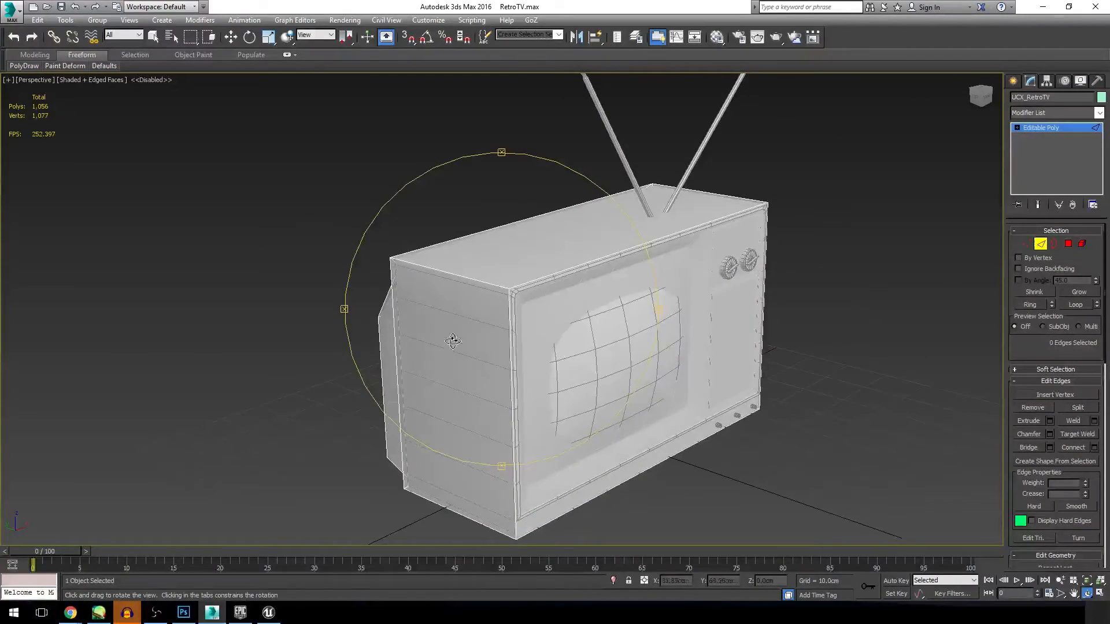
left_click_drag(560, 316, 572, 244)
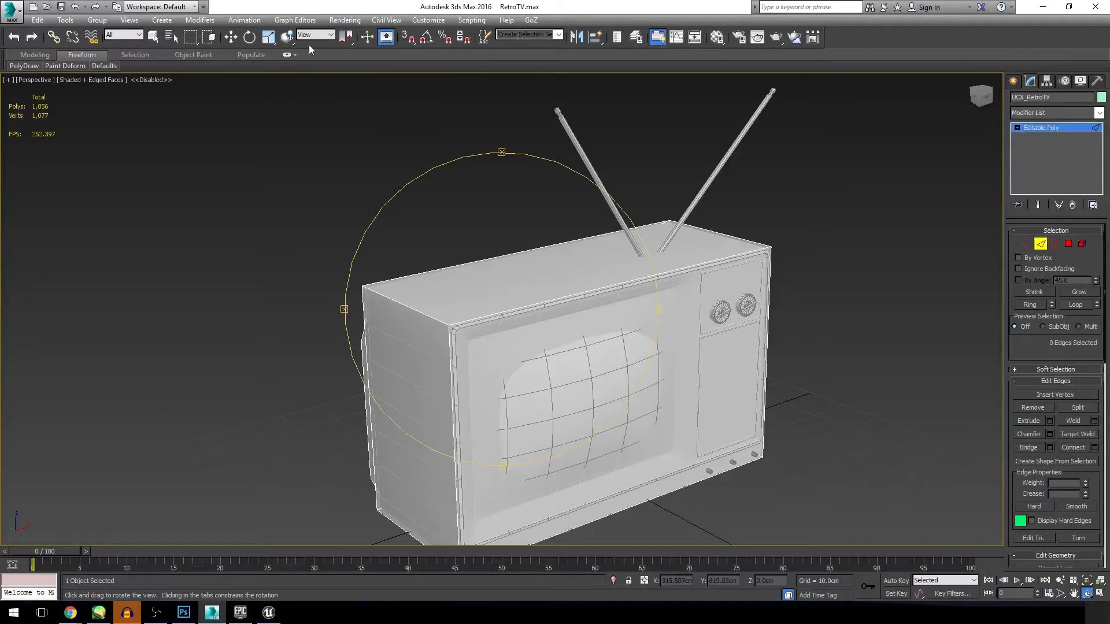
left_click(231, 36)
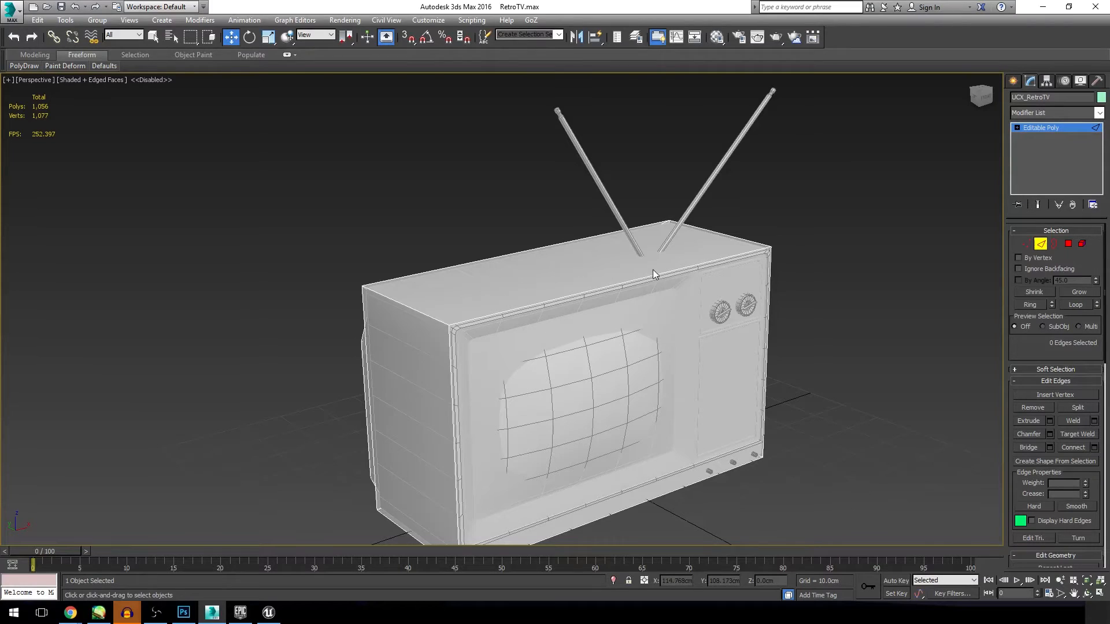
left_click(1058, 127)
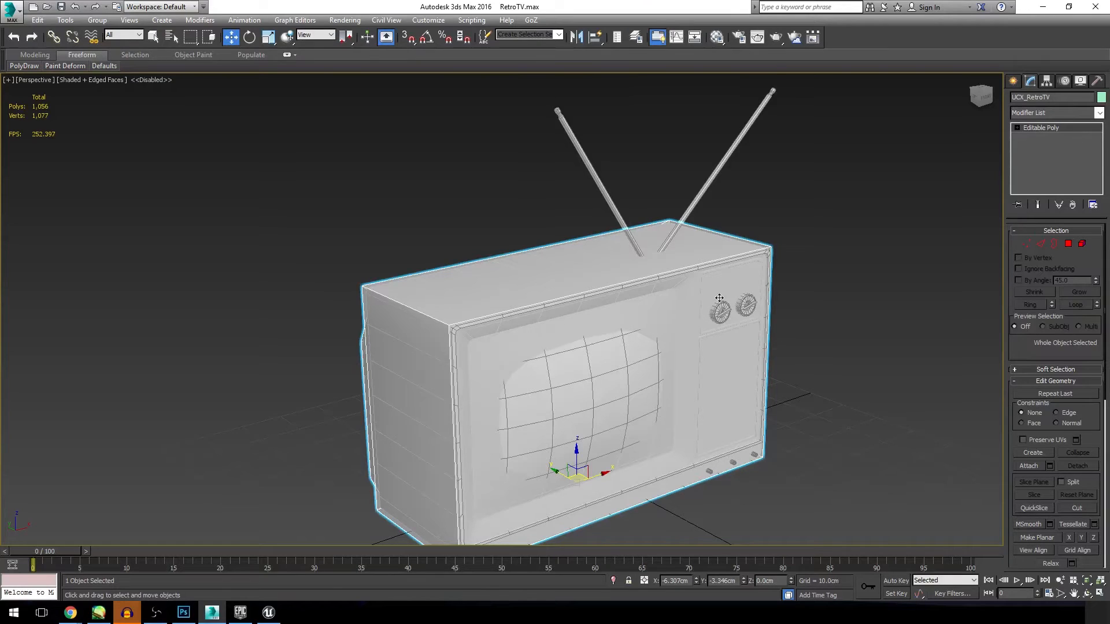
left_click(882, 316)
Step: Unfreeze all objects and select both the television model and its collision mesh
scroll(873, 316, "down", 3)
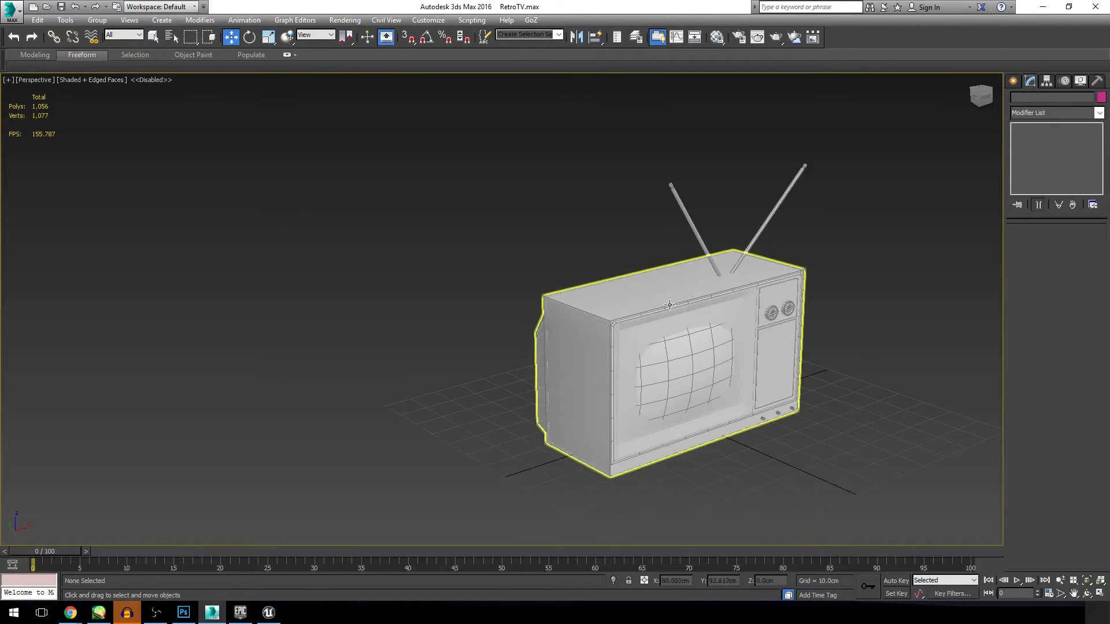
right_click(477, 240)
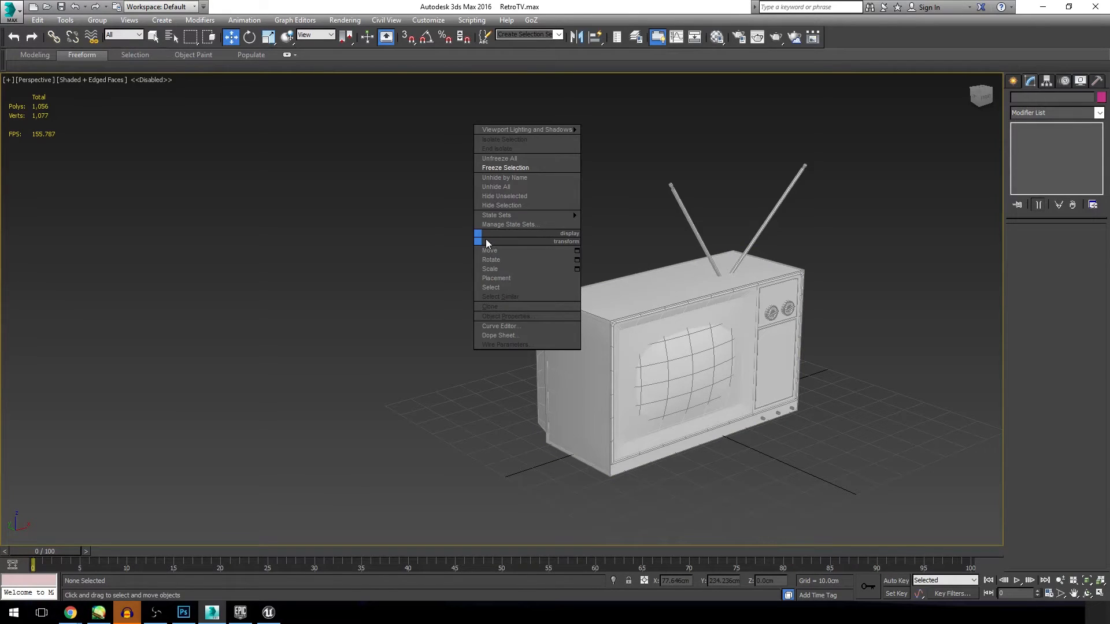
left_click(502, 159)
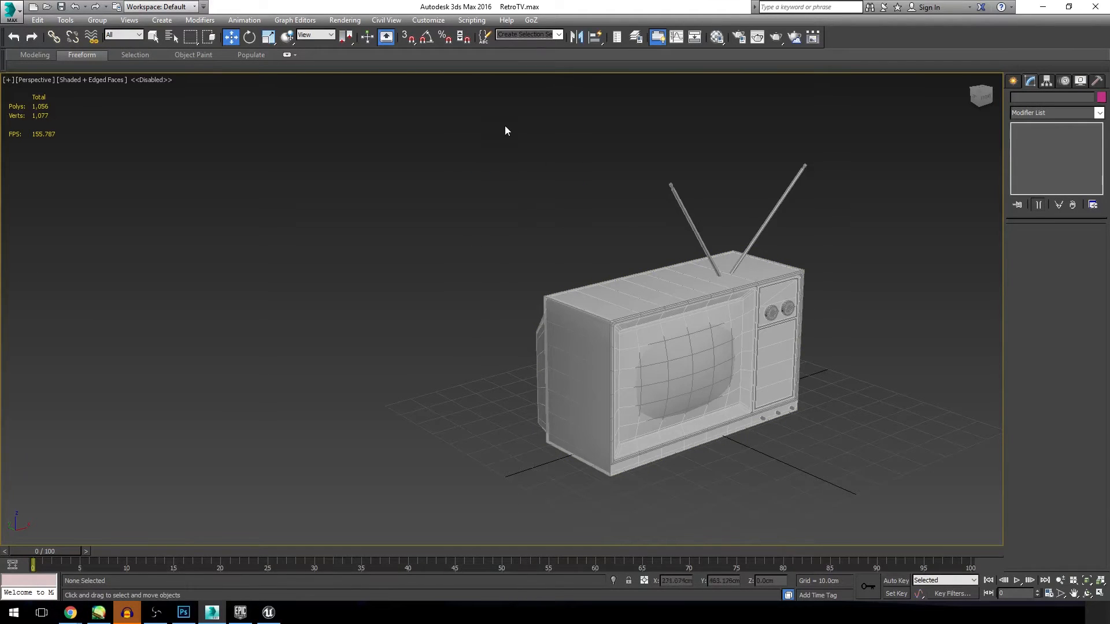
left_click_drag(963, 485, 924, 497)
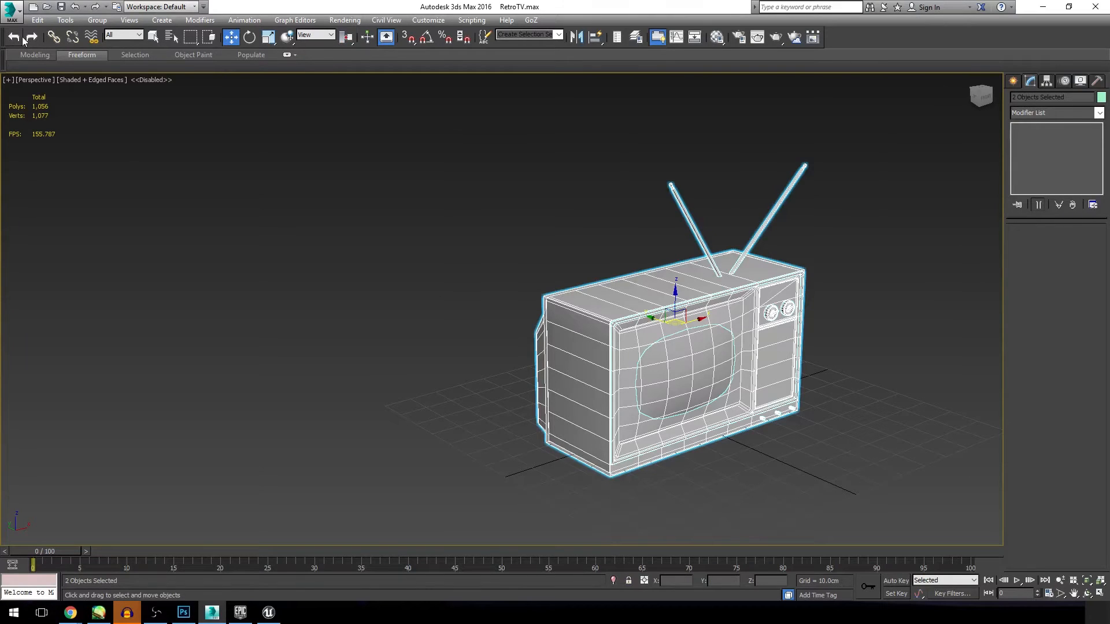
Step: Start exporting only the selected objects as FBX, with the Desktop as the save location
left_click(18, 11)
mouse_move(22, 195)
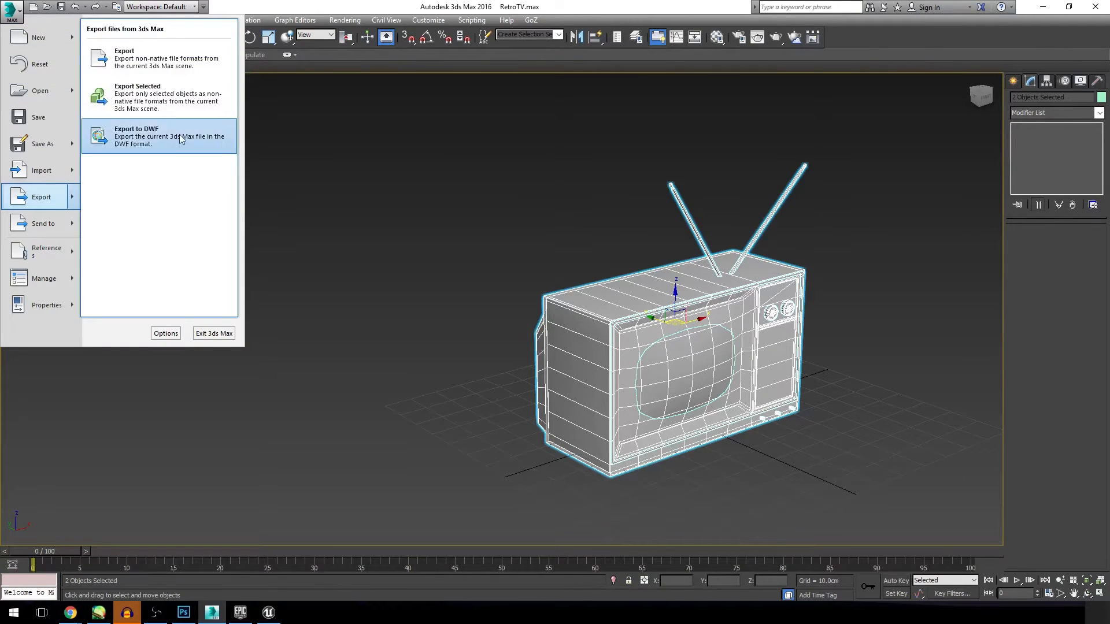
left_click(171, 110)
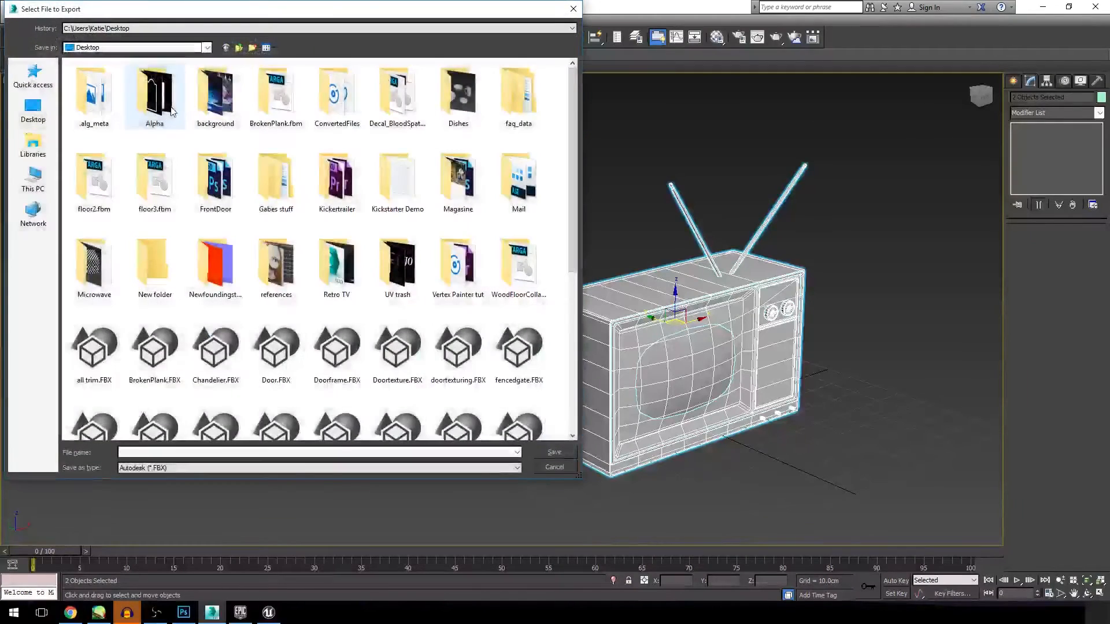
left_click(33, 109)
scroll(334, 228, "down", 5)
scroll(334, 228, "up", 5)
scroll(428, 234, "down", 4)
right_click(507, 276)
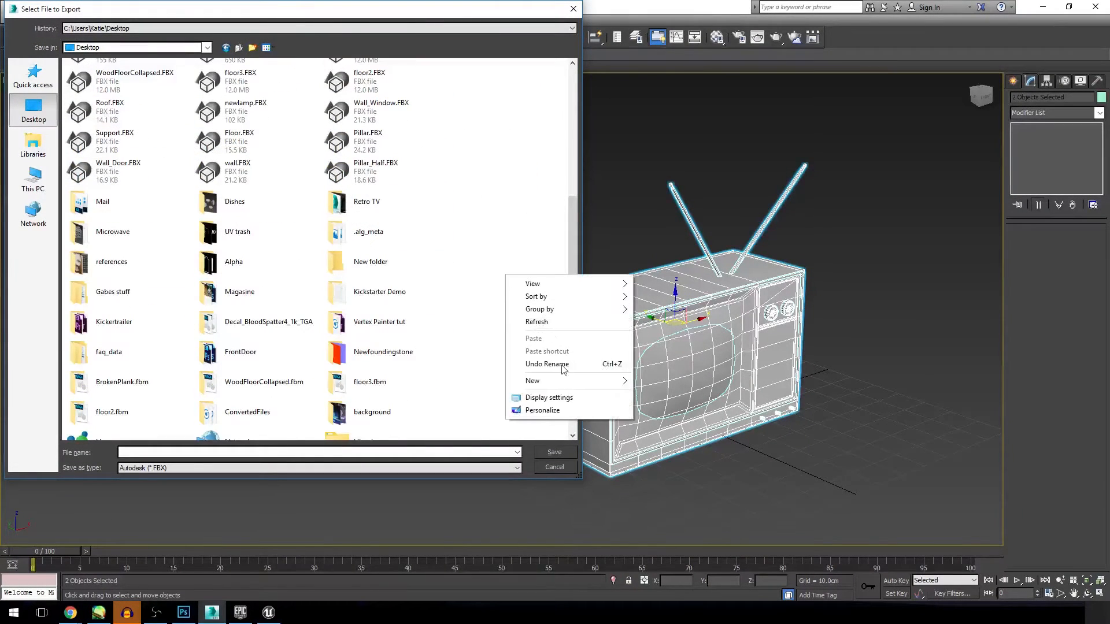
mouse_move(550, 384)
left_click(674, 387)
key("Tab")
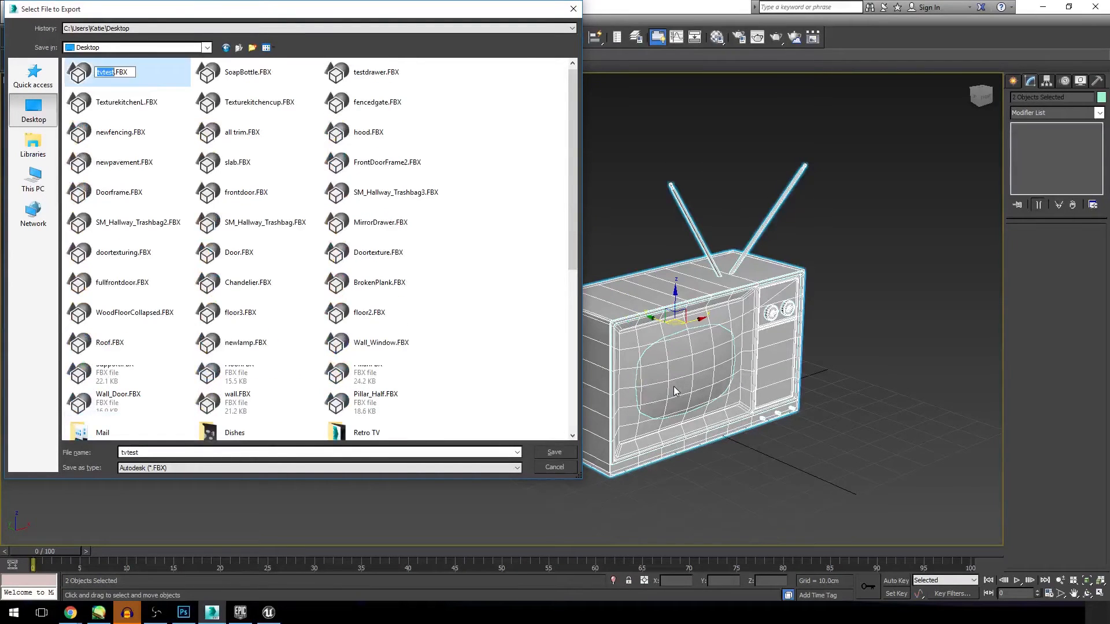
type("rETR")
key("BackSpace")
key("BackSpace")
key("Return")
right_click(490, 342)
mouse_move(565, 456)
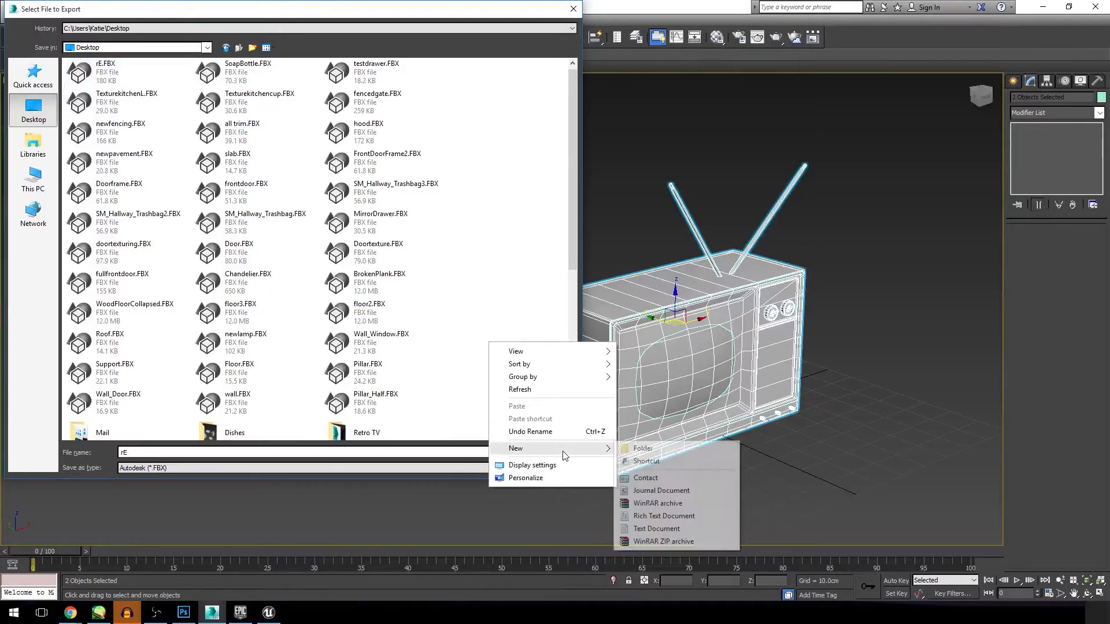
left_click(456, 261)
key("ctrl+z")
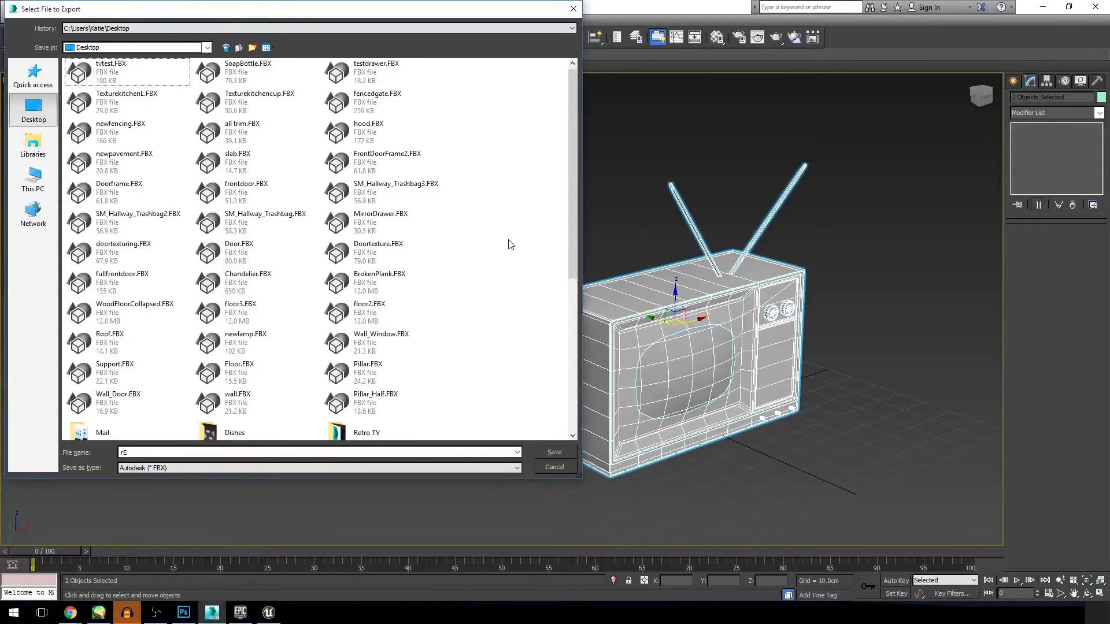
Step: Create a new folder named Retrotv on the Desktop and open it as the export location
right_click(508, 240)
mouse_move(602, 361)
left_click(679, 358)
type("r")
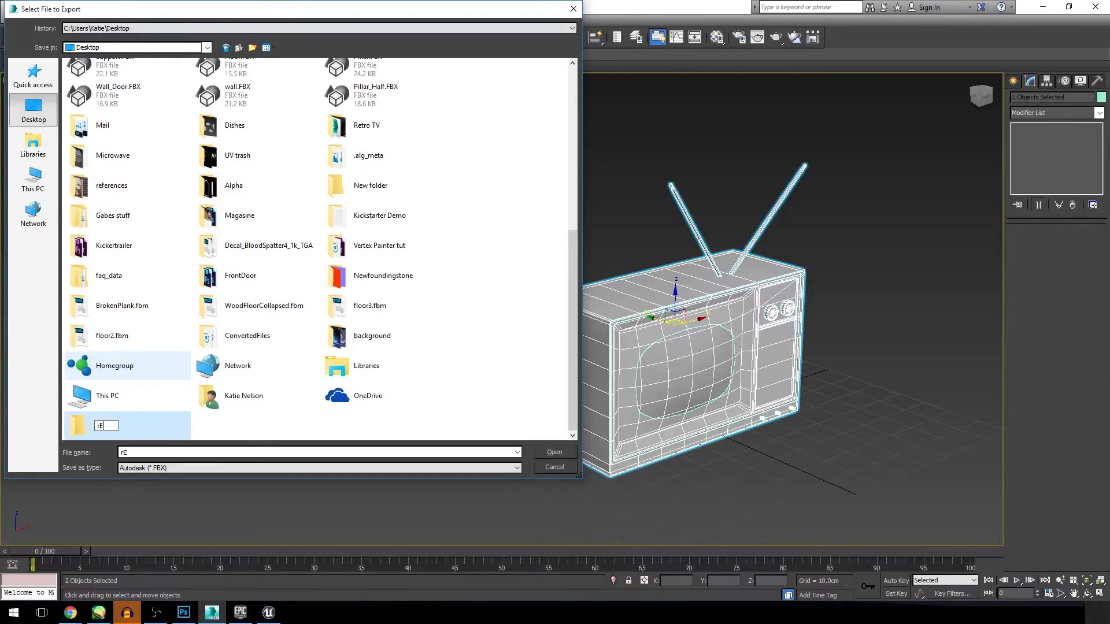
type("etrotv")
key("Return")
double_click(135, 414)
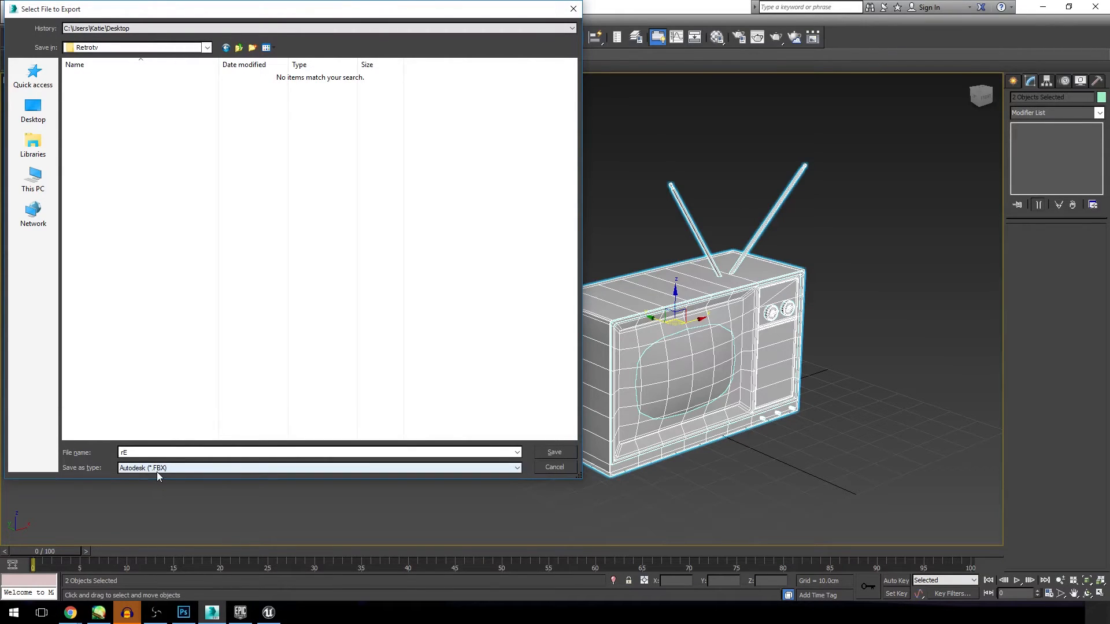
Step: Name the FBX export file RetroTV and save it in the Retrotv folder
left_click(122, 468)
left_click(123, 467)
type("R")
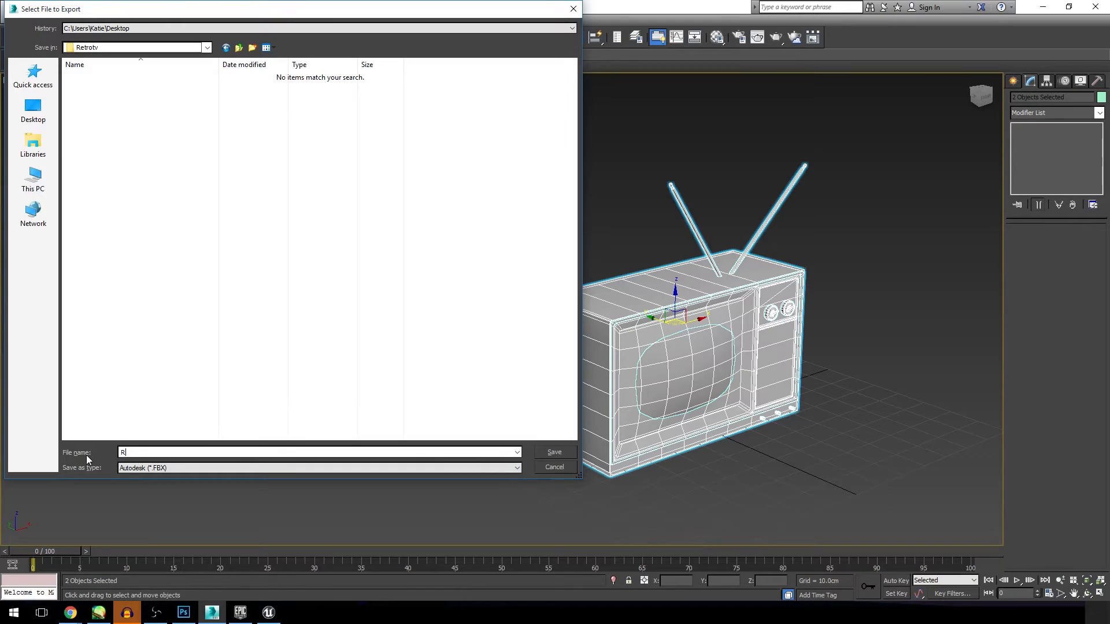
type("etroTV")
left_click(553, 452)
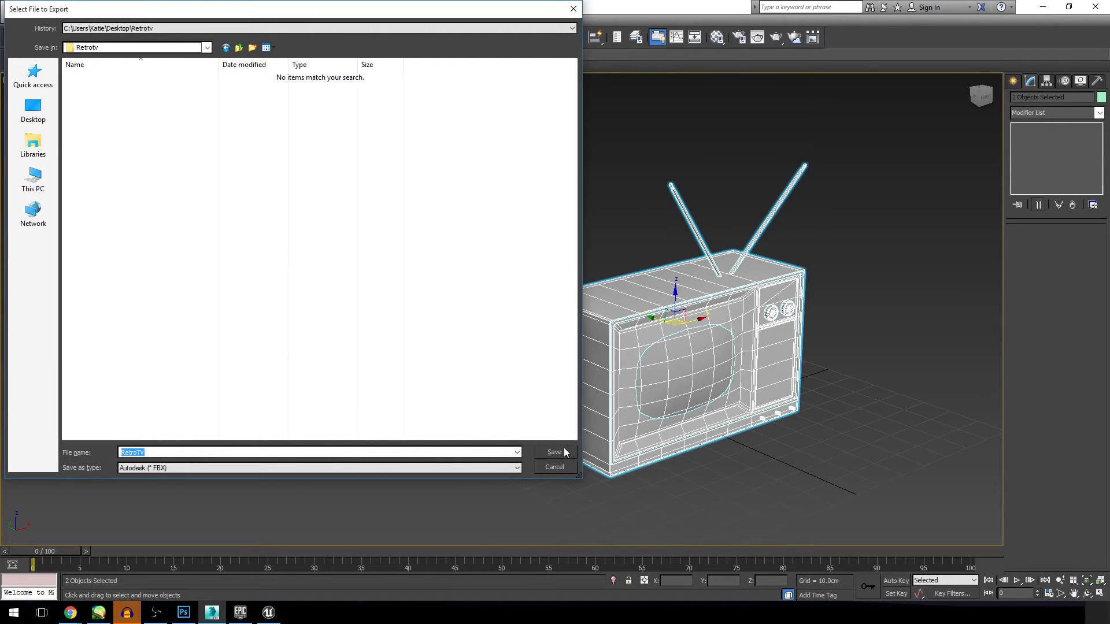
Step: Review the FBX export options and export with the Z-up axis, Binary type and FBX 2013 version
left_click_drag(666, 258, 386, 73)
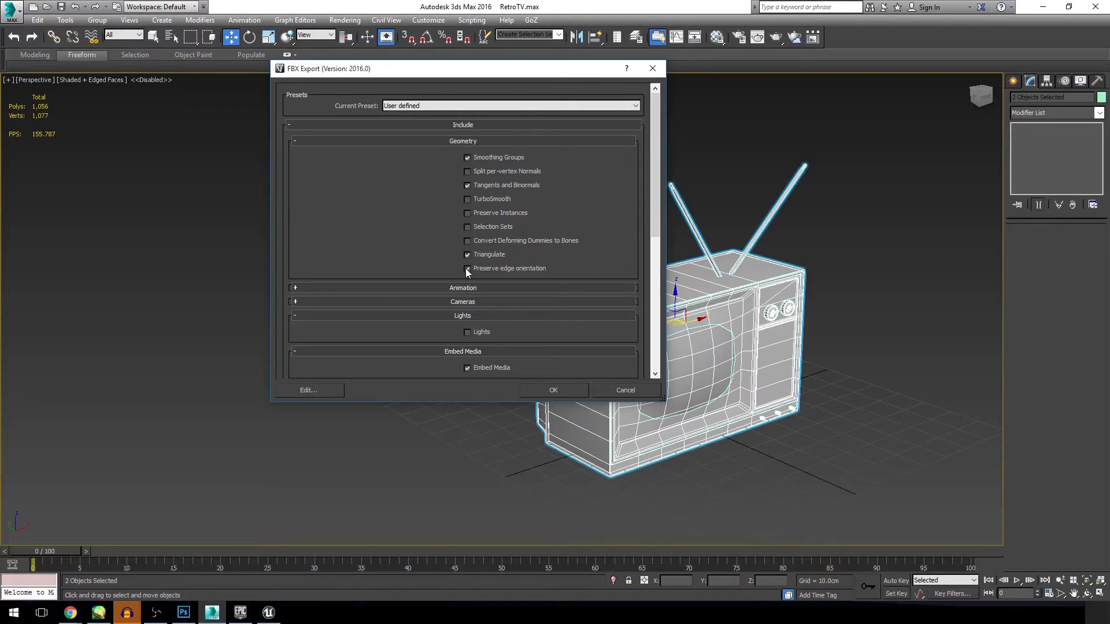
left_click_drag(658, 205, 643, 330)
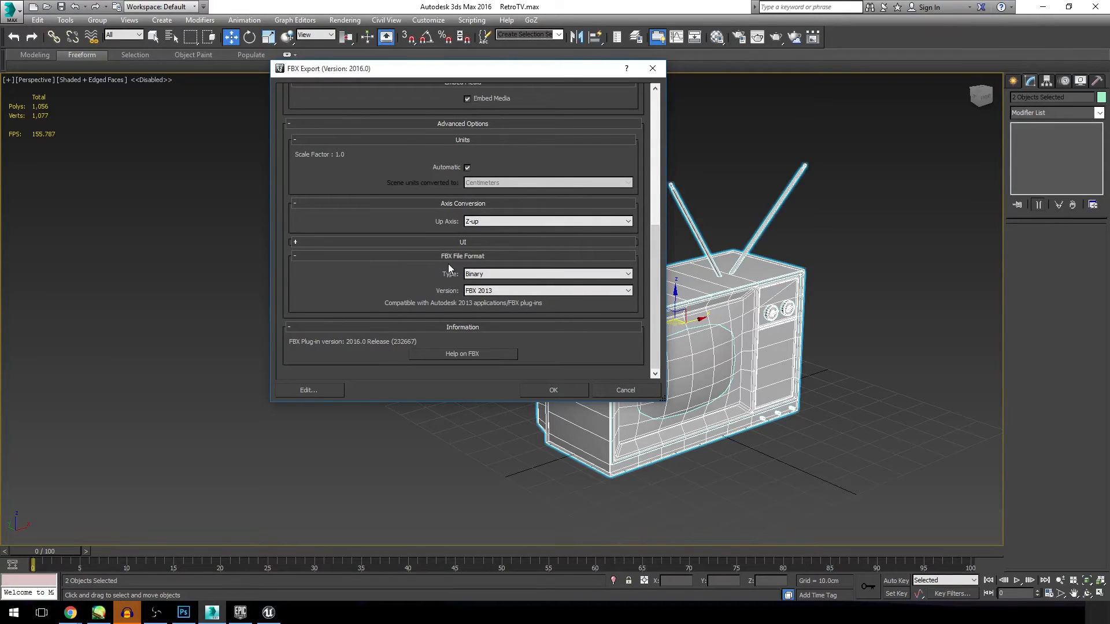
left_click(488, 292)
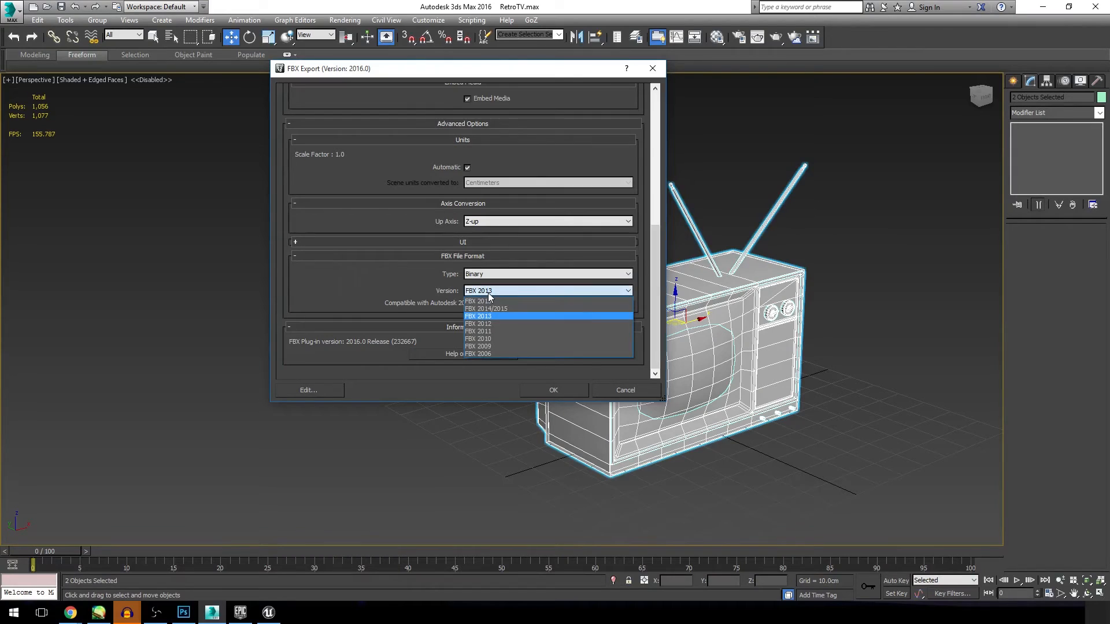
left_click(390, 273)
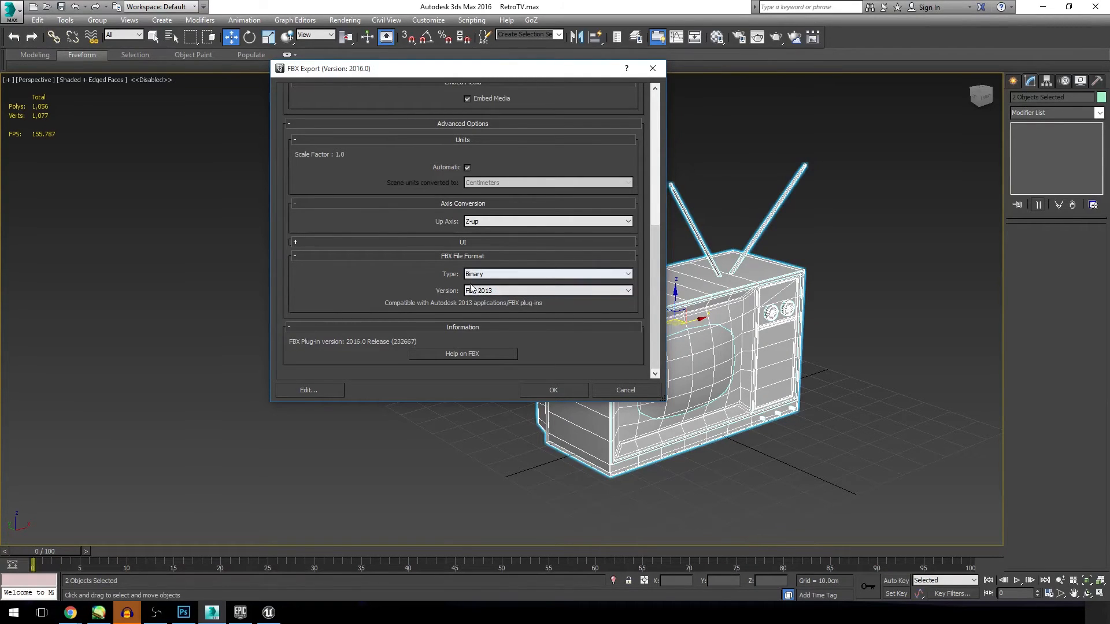
left_click(553, 389)
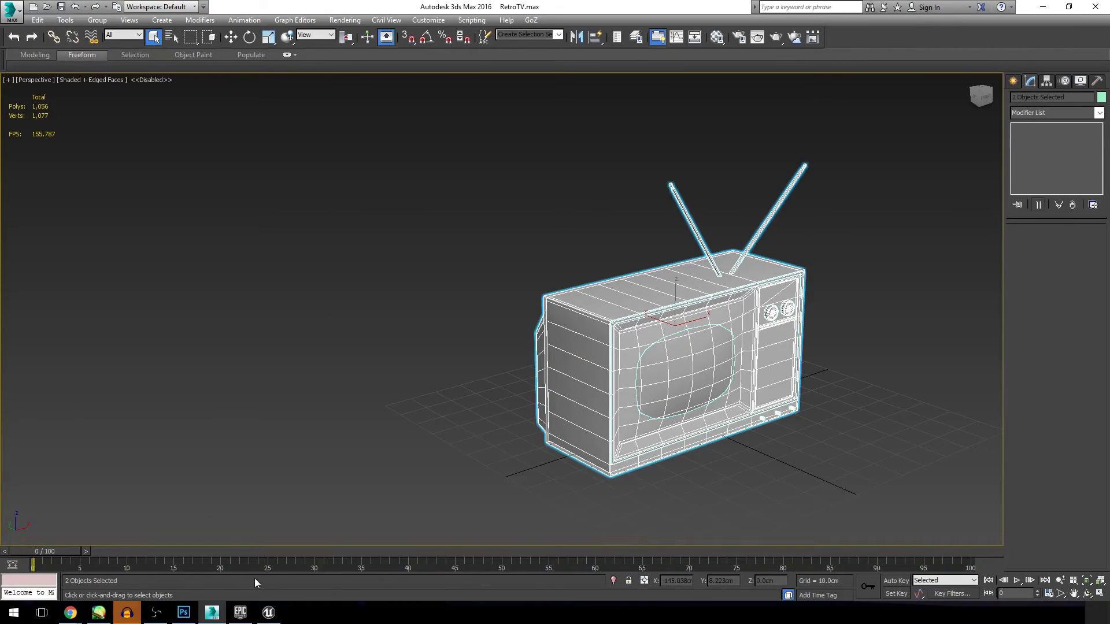
Step: Switch to Unreal Editor, bring up the Content Browser and start importing a file into the Assets folder
left_click(263, 614)
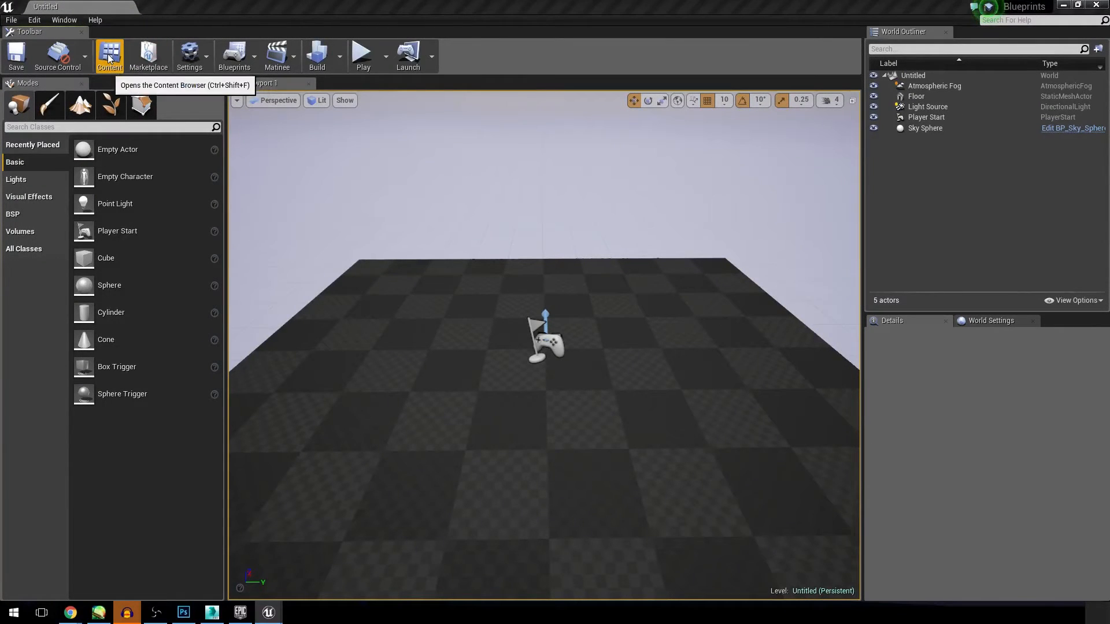
left_click_drag(1109, 151, 612, 137)
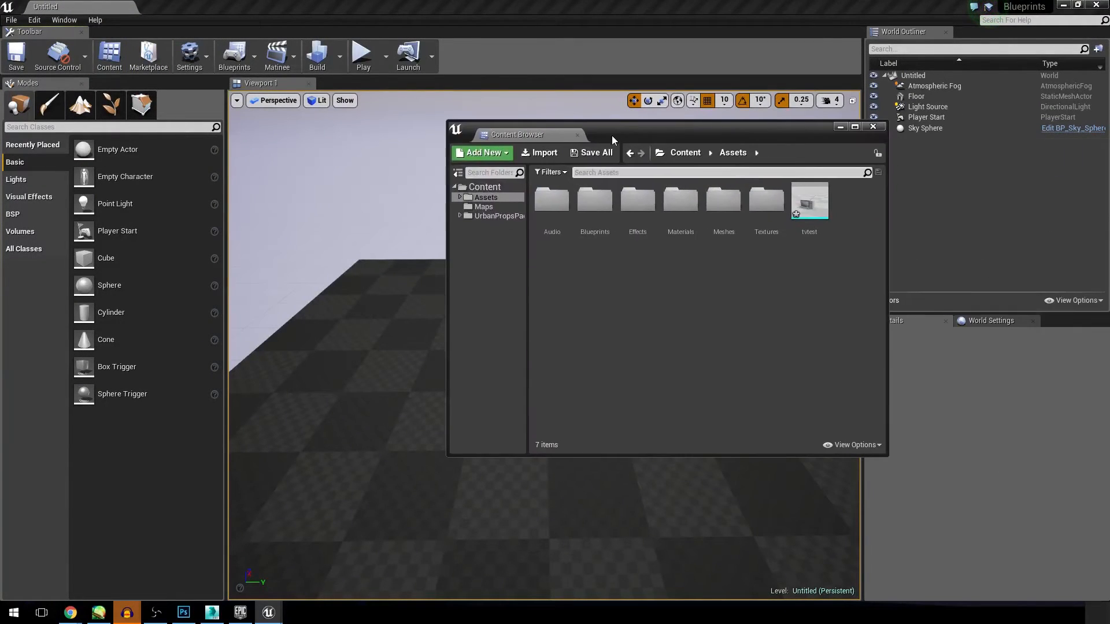
left_click(538, 153)
Step: Browse to the Retrotv folder on the Desktop as the source of the import
double_click(318, 116)
scroll(316, 119, "down", 2)
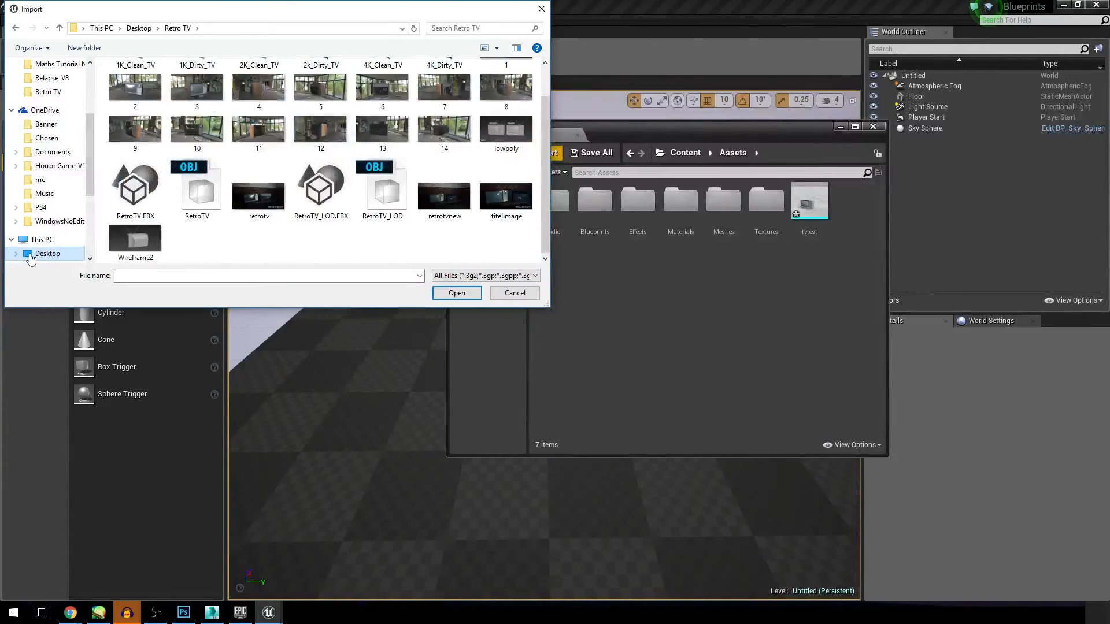
left_click(47, 253)
scroll(393, 192, "down", 5)
left_click(393, 193)
key("r")
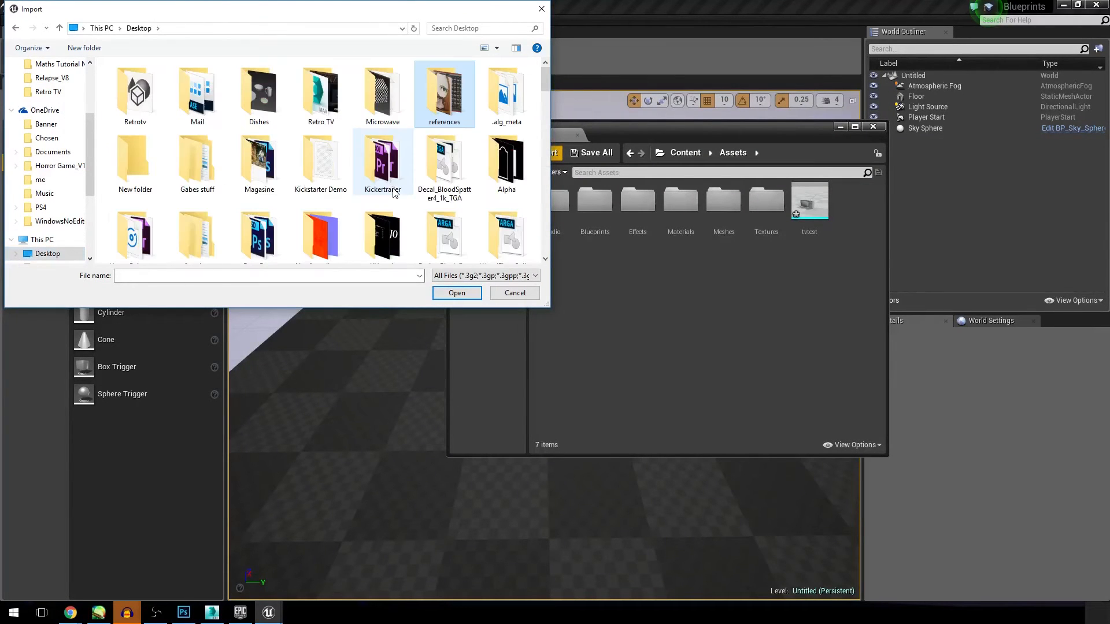
key("r")
key("r")
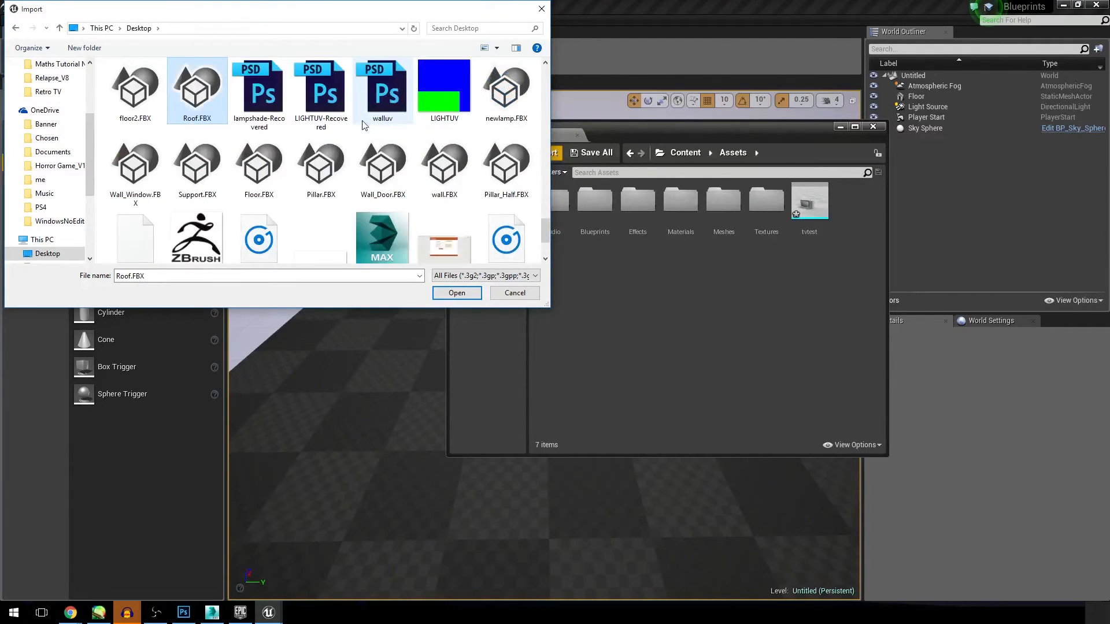
key("r")
scroll(430, 220, "up", 10)
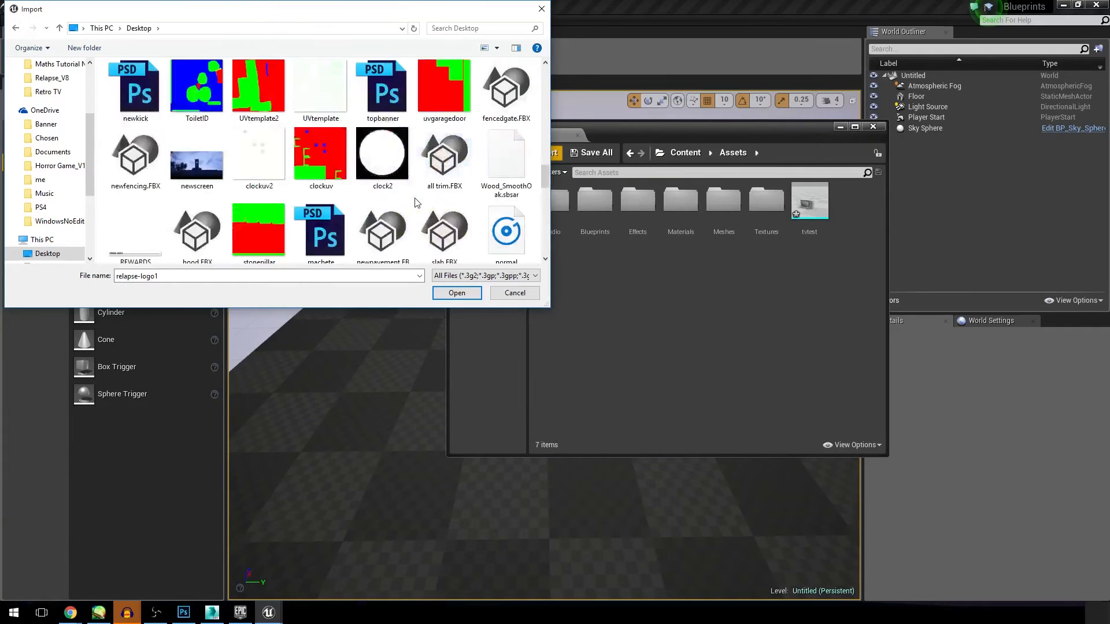
scroll(327, 164, "up", 3)
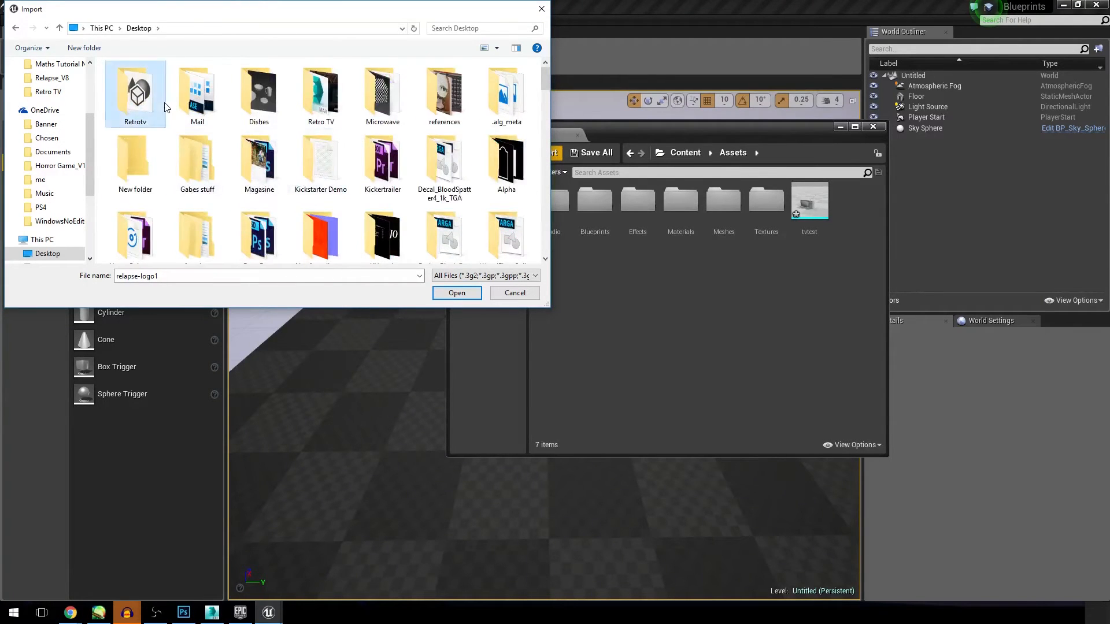
double_click(134, 86)
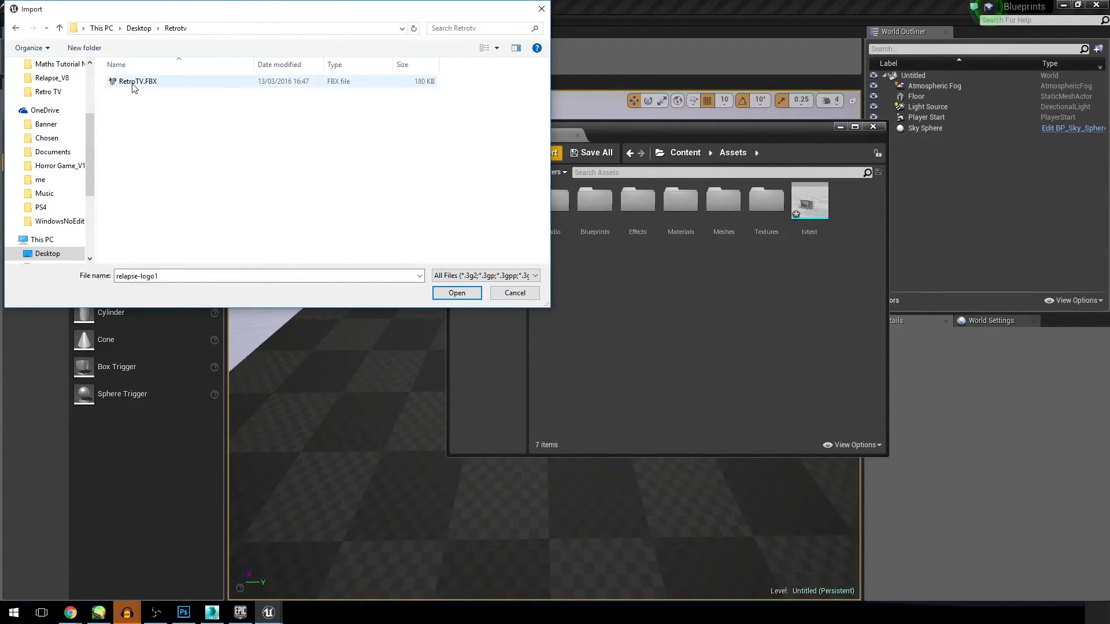
Step: Import RetroTV.FBX into the Assets folder as a static mesh, keeping Auto Generate Collision off
double_click(164, 82)
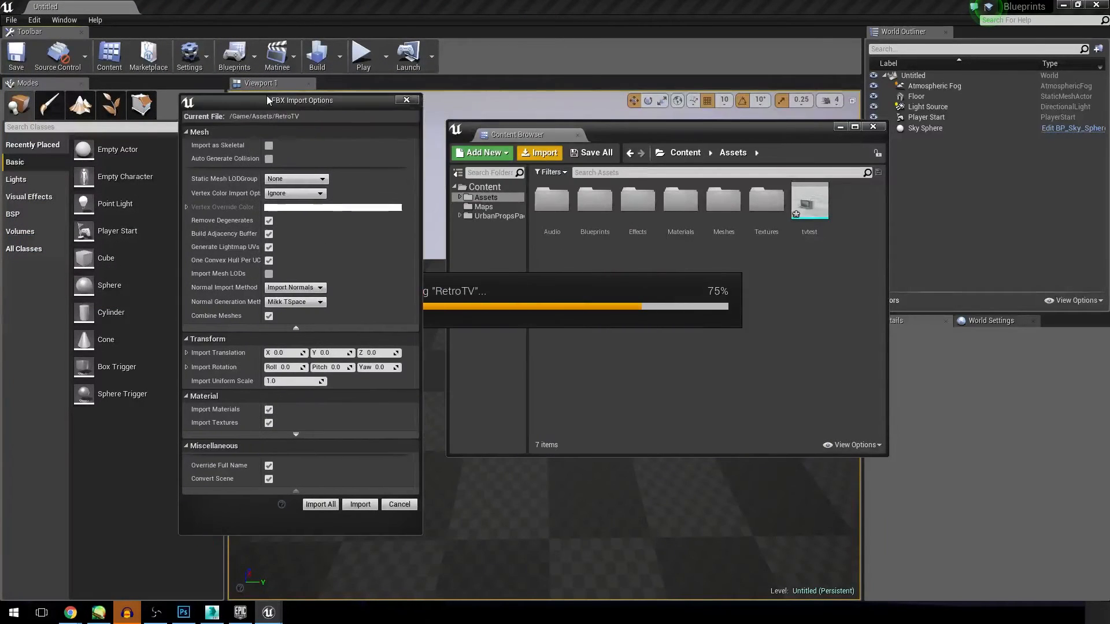
left_click_drag(268, 101, 258, 96)
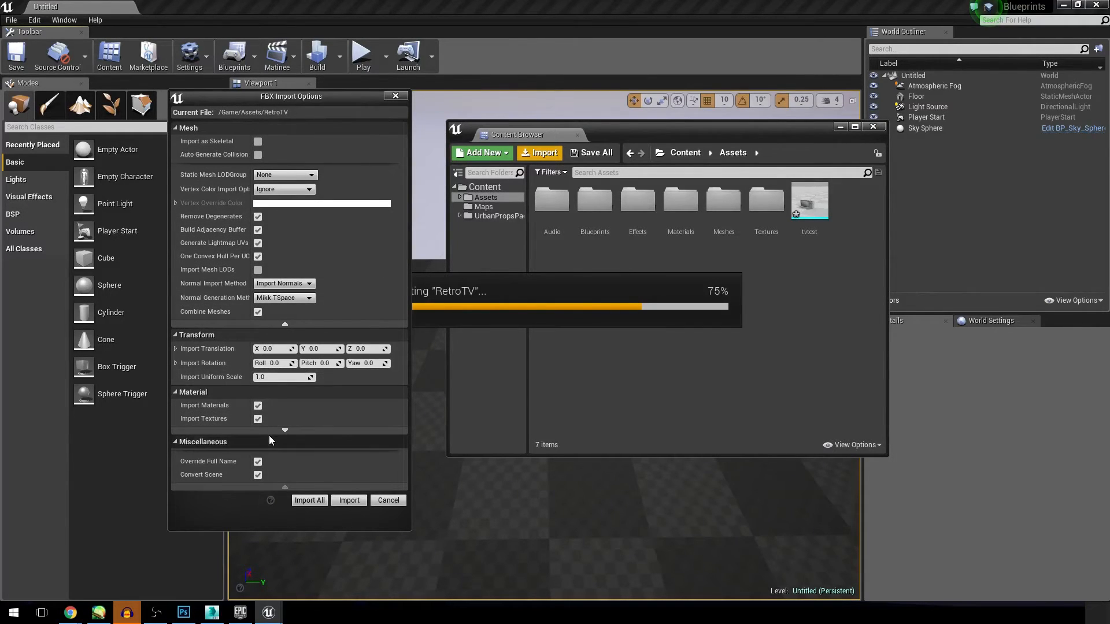
left_click(345, 501)
left_click(703, 344)
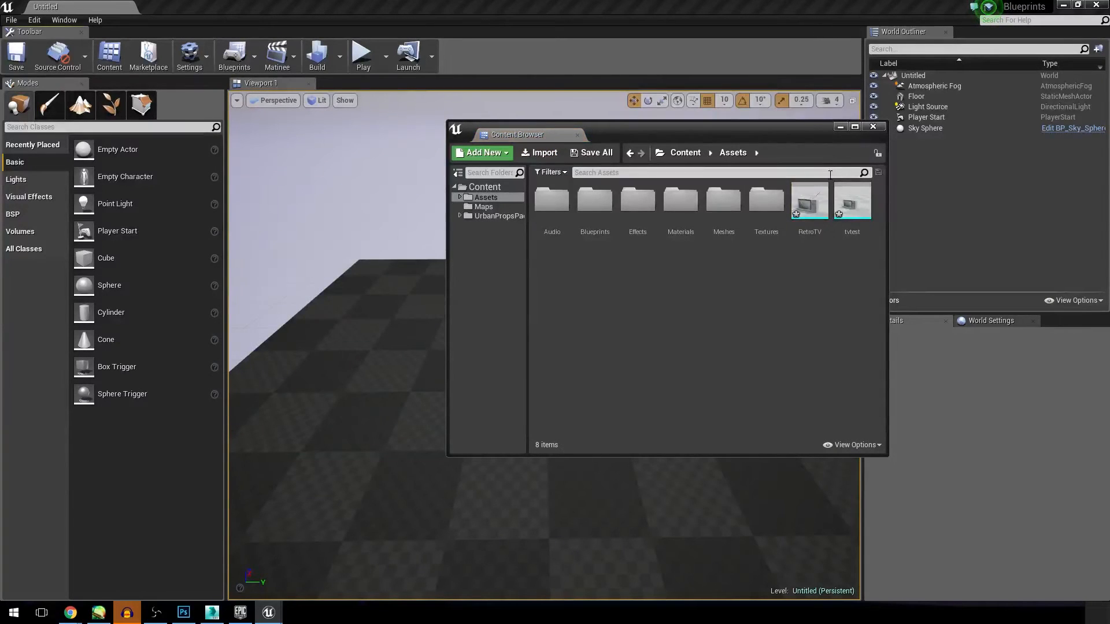
Step: Open the imported RetroTV static mesh for editing and turn on the display of its simplified collision
left_click(804, 207)
double_click(809, 202)
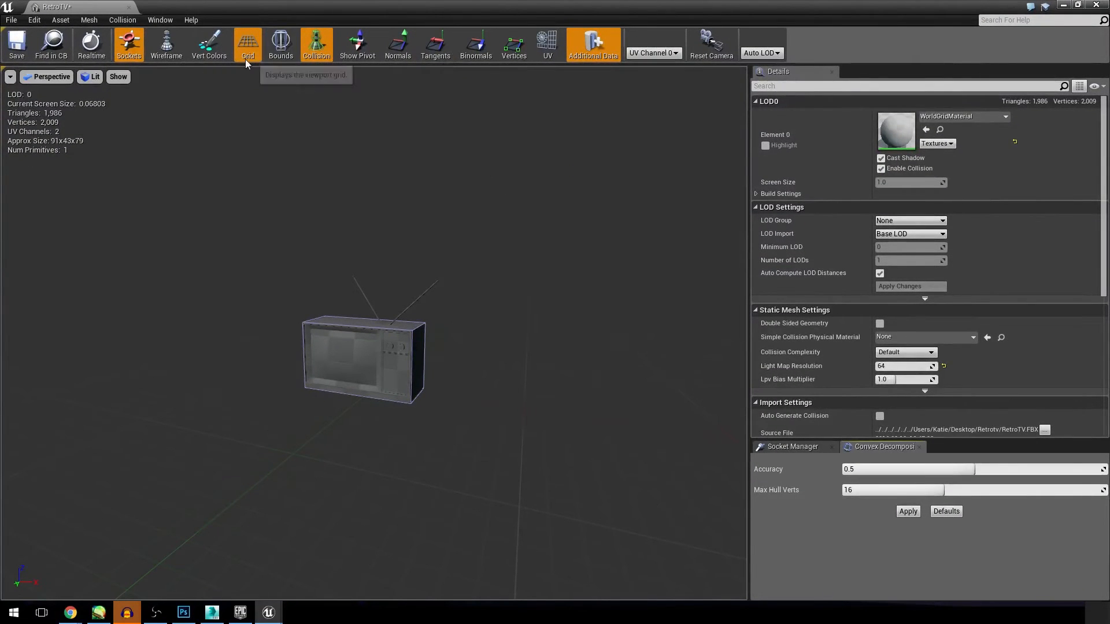
left_click(318, 55)
left_click(318, 55)
Step: Examine the custom collision hull around the RetroTV from the back, sides and front
right_click_drag(401, 237, 379, 247)
right_click_drag(421, 280, 364, 304)
mouse_move(502, 279)
right_mouse_down()
mouse_move(491, 292)
mouse_move(512, 289)
mouse_move(502, 278)
right_mouse_up()
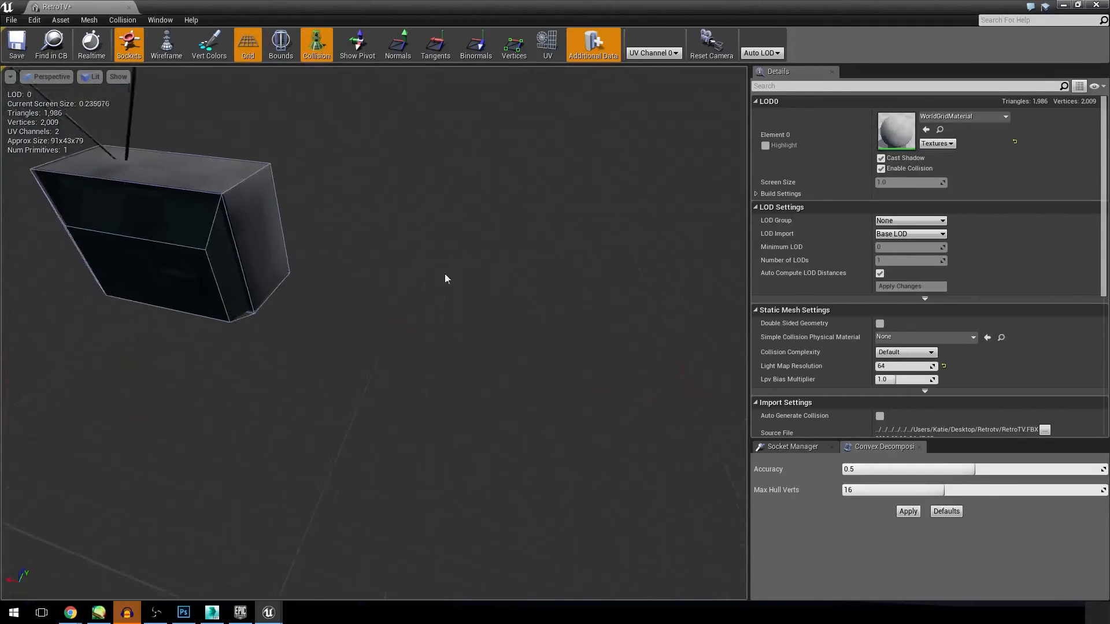
mouse_move(178, 255)
right_mouse_down()
mouse_move(153, 248)
mouse_move(178, 255)
right_mouse_up()
mouse_move(429, 268)
right_mouse_down()
mouse_move(404, 267)
mouse_move(429, 269)
right_mouse_up()
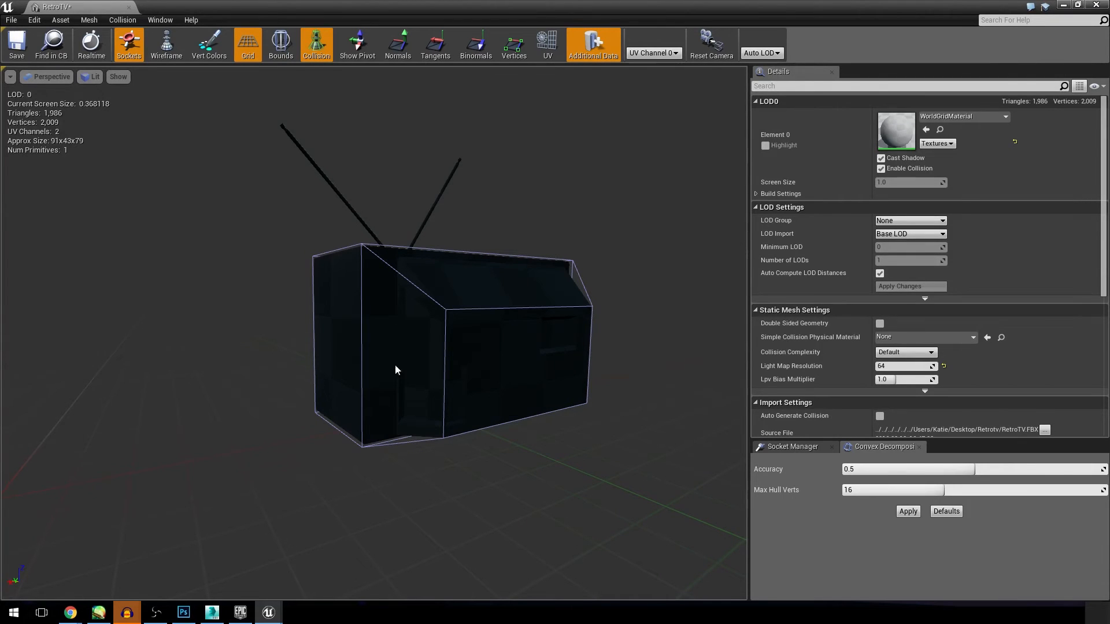
right_click_drag(464, 433, 538, 447)
left_click_drag(398, 375, 473, 361, "alt")
right_click_drag(433, 329, 457, 317)
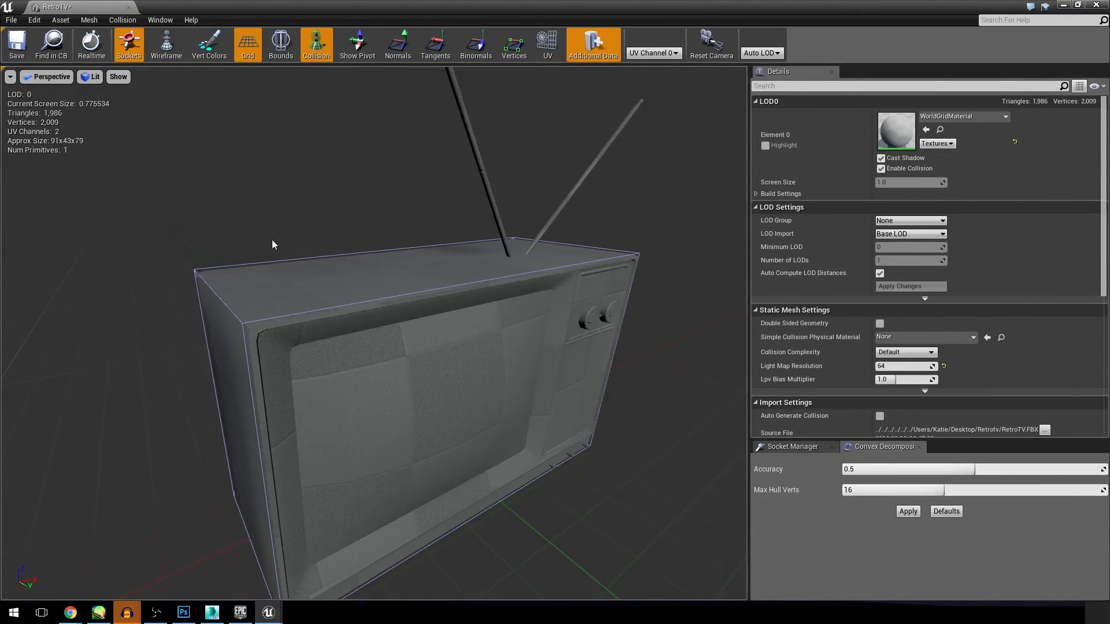
Step: Remove the imported custom collision from the RetroTV mesh
left_click(123, 21)
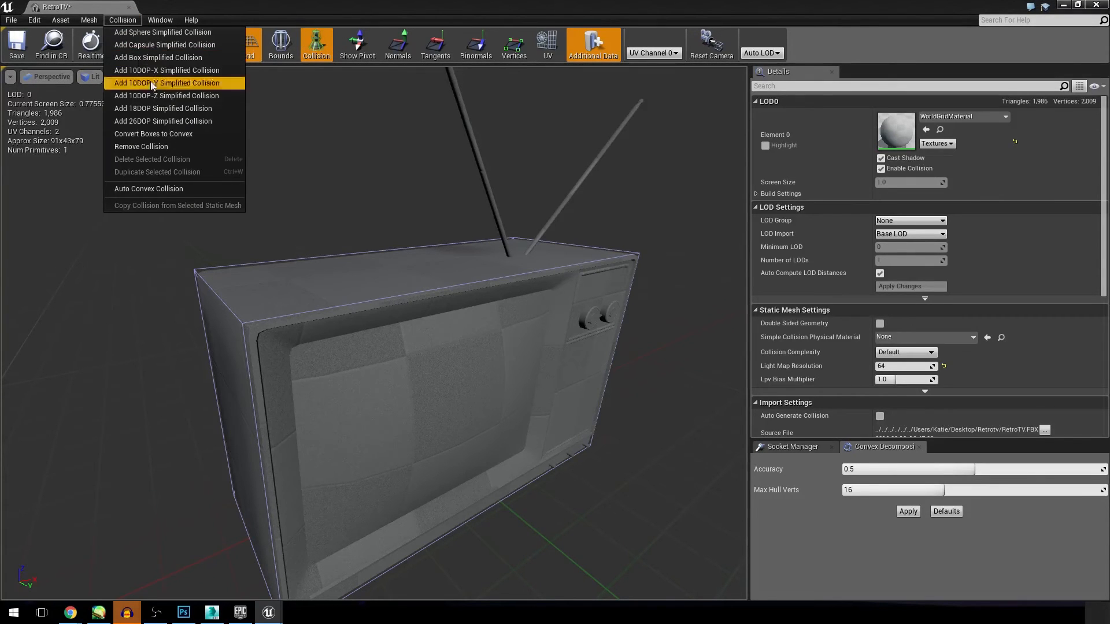
left_click(169, 146)
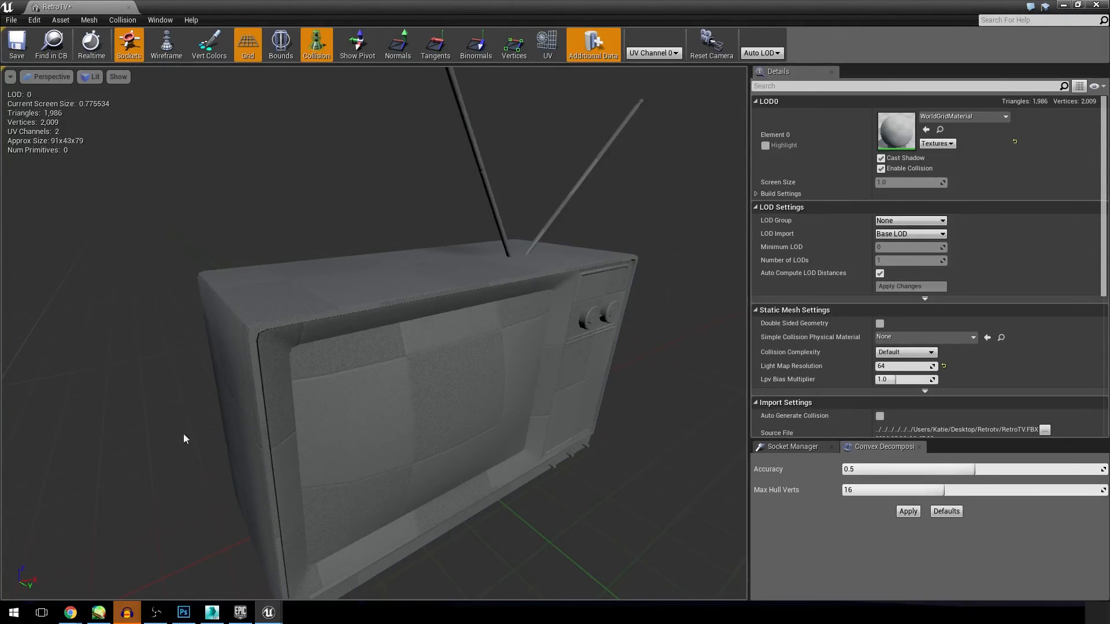
Step: Try a sphere simplified collision on the RetroTV mesh and remove it again
left_click(123, 20)
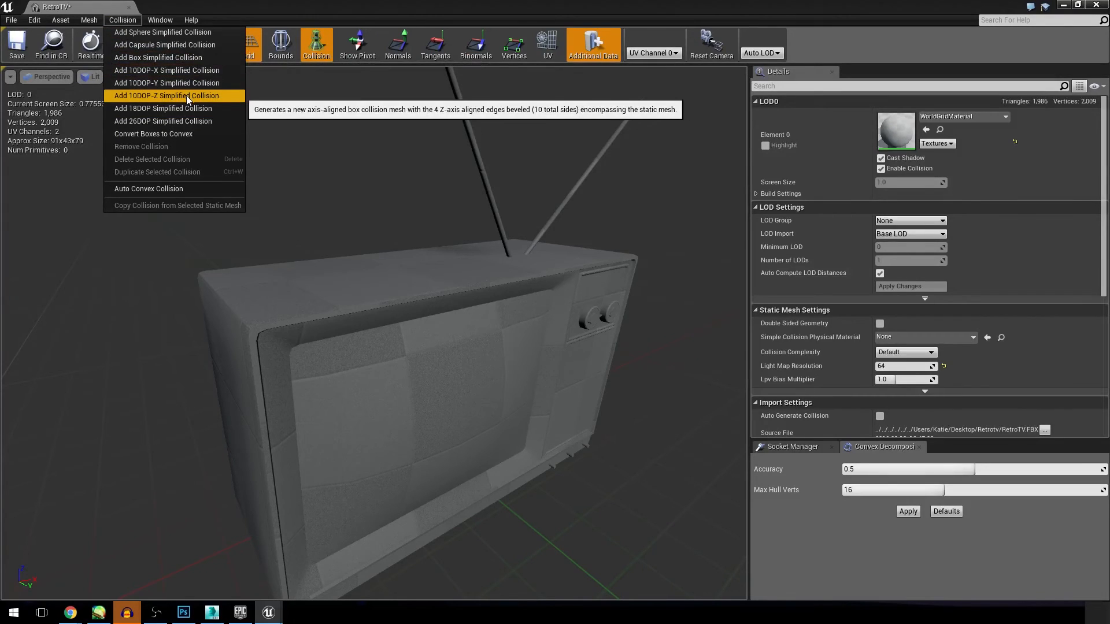
left_click(153, 33)
scroll(370, 283, "down", 5)
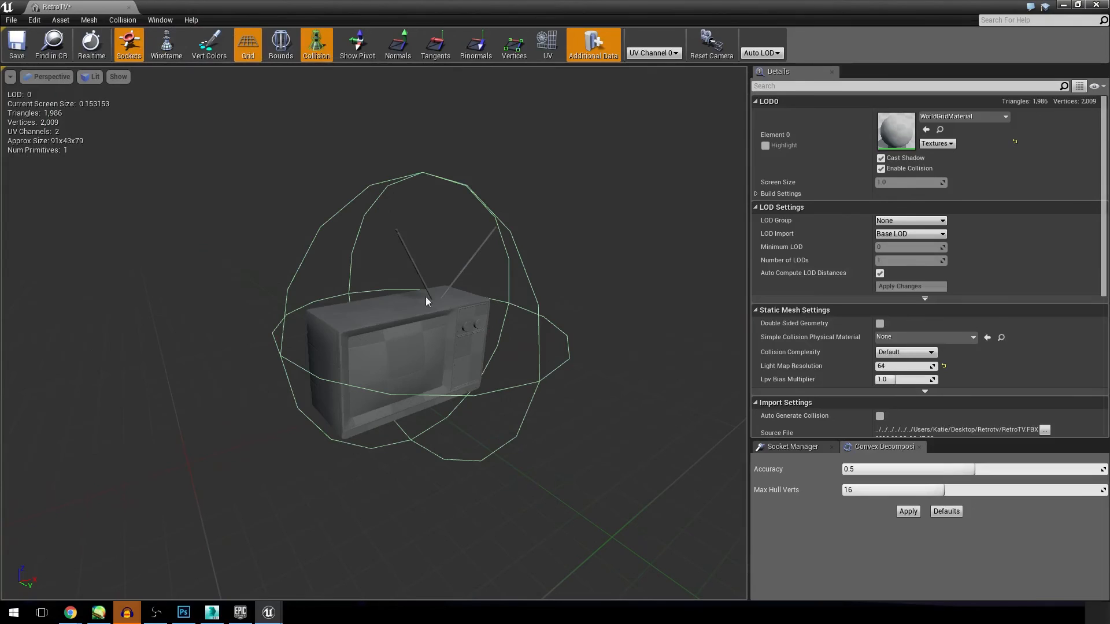
left_click(123, 20)
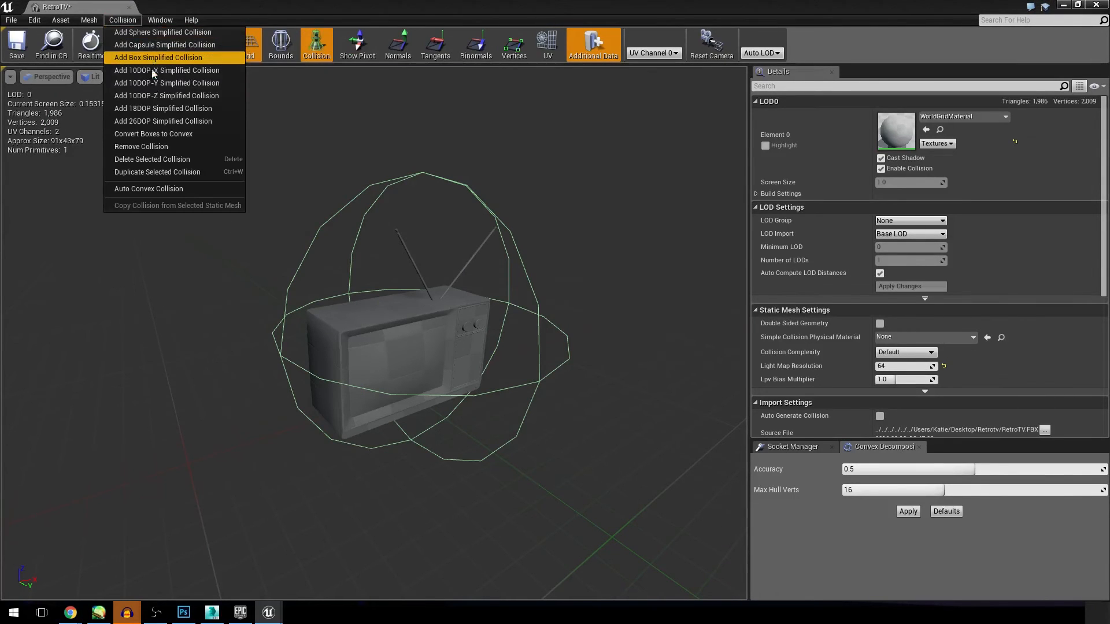
left_click(141, 146)
Step: Try a box simplified collision on the RetroTV mesh, check its fit from several sides and remove it
left_click(122, 20)
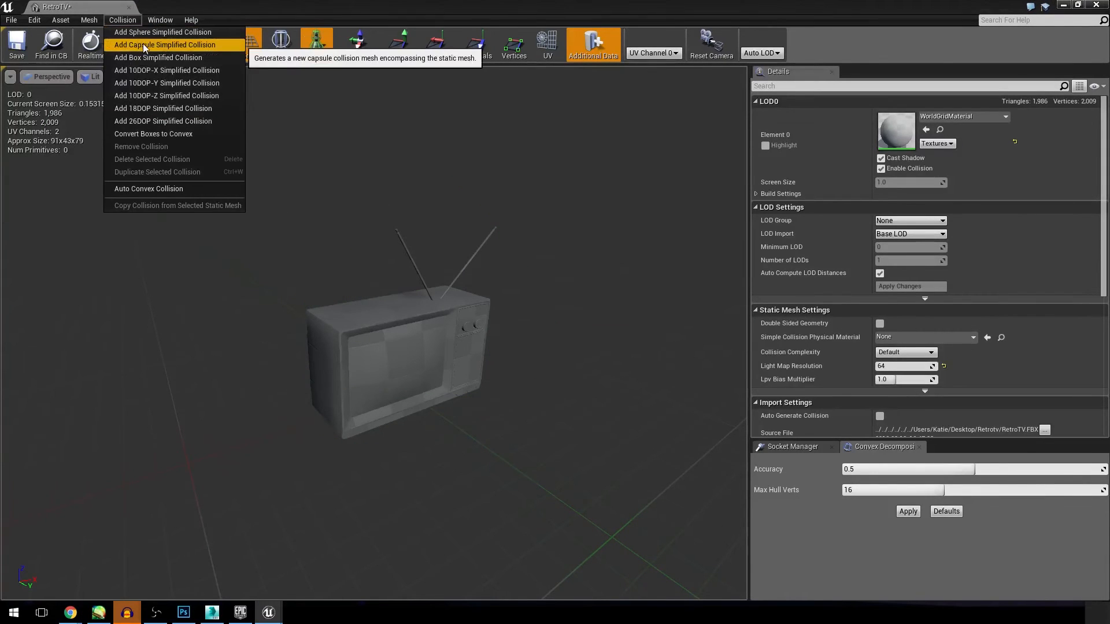
left_click(170, 59)
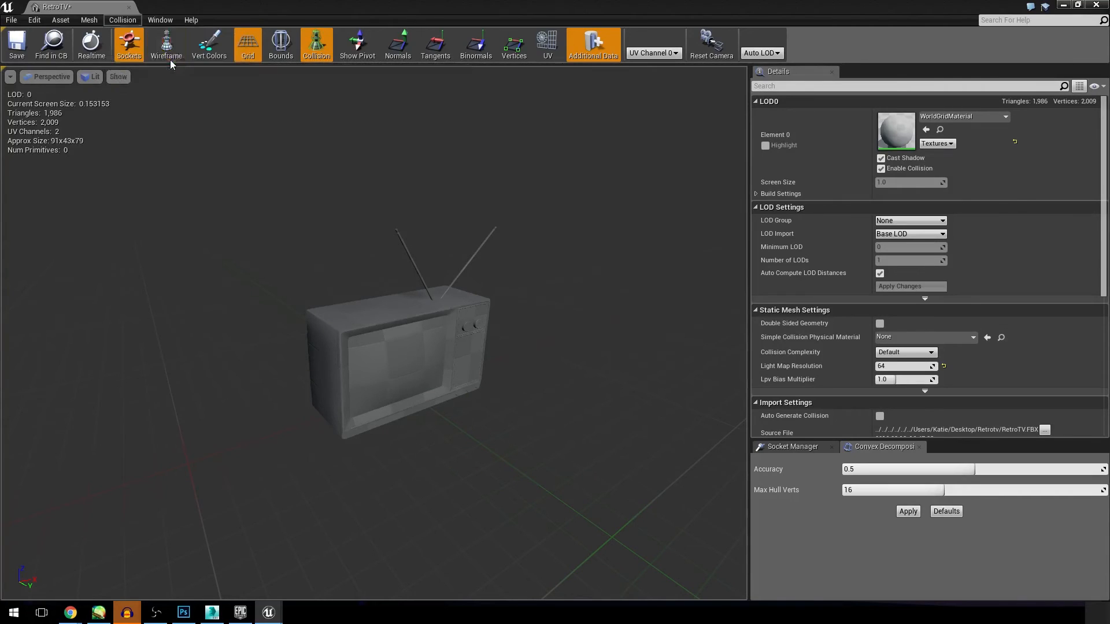
left_click_drag(403, 215, 403, 215, "alt")
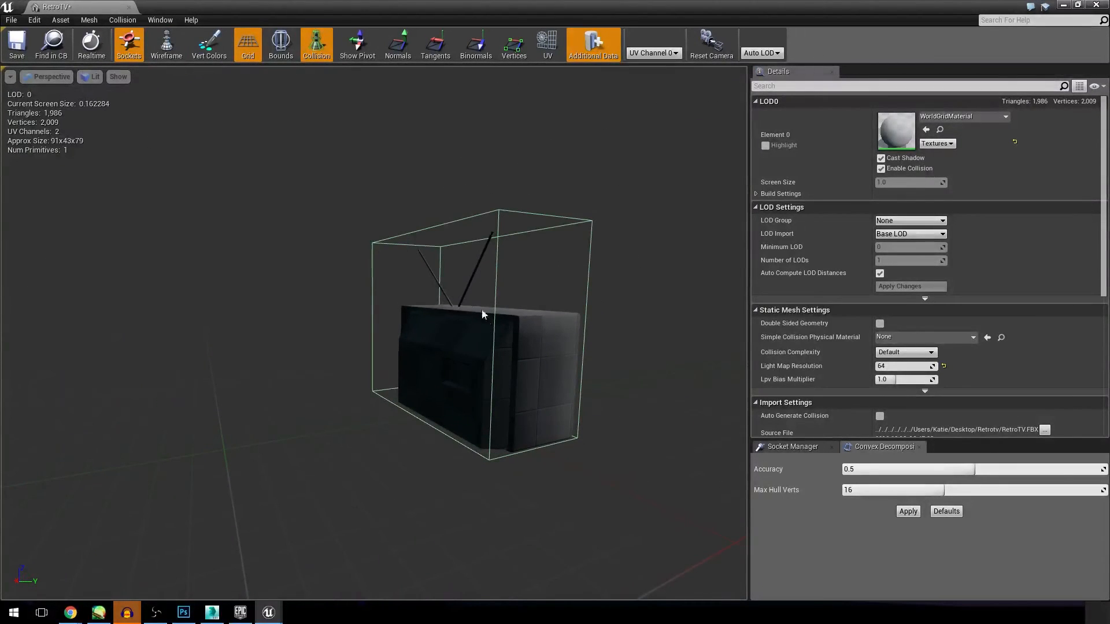
left_click_drag(470, 373, 476, 355, "alt")
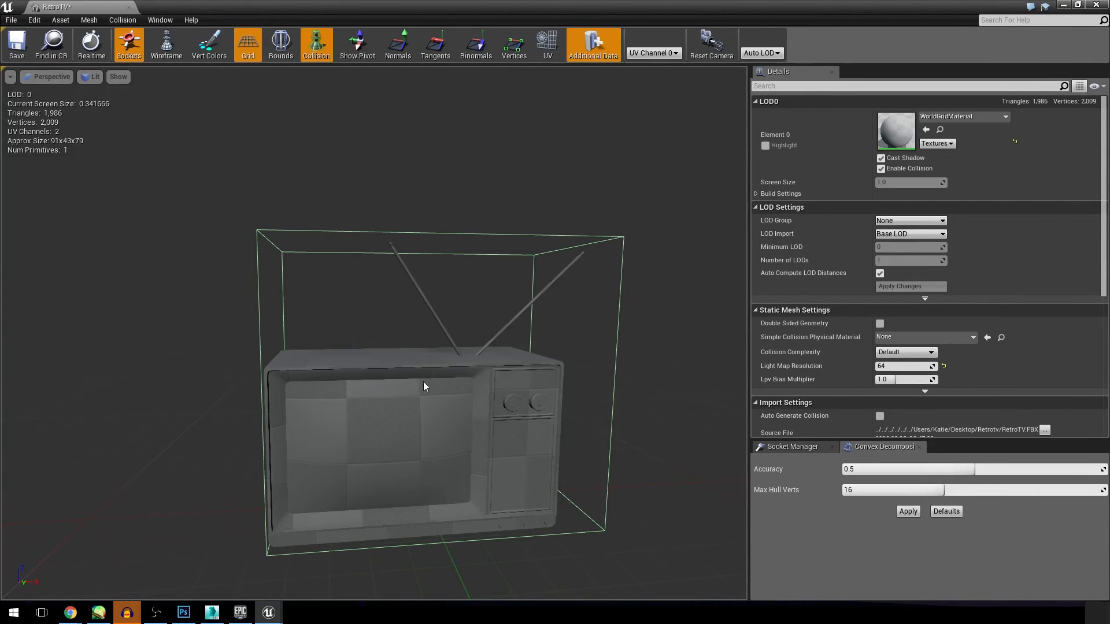
right_click_drag(503, 331, 503, 332)
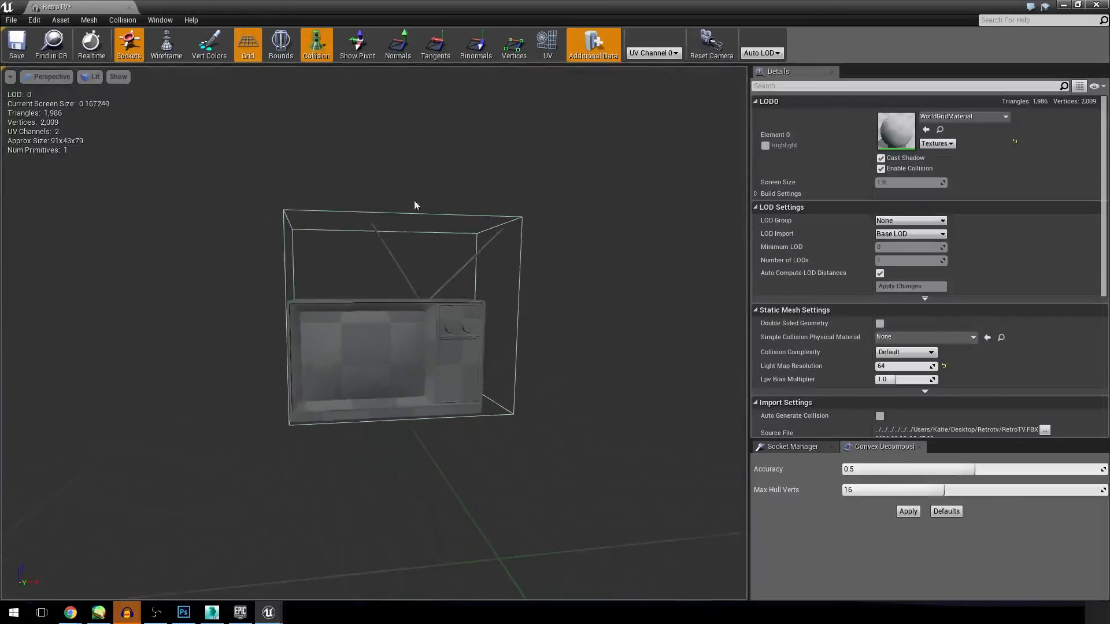
left_click(121, 19)
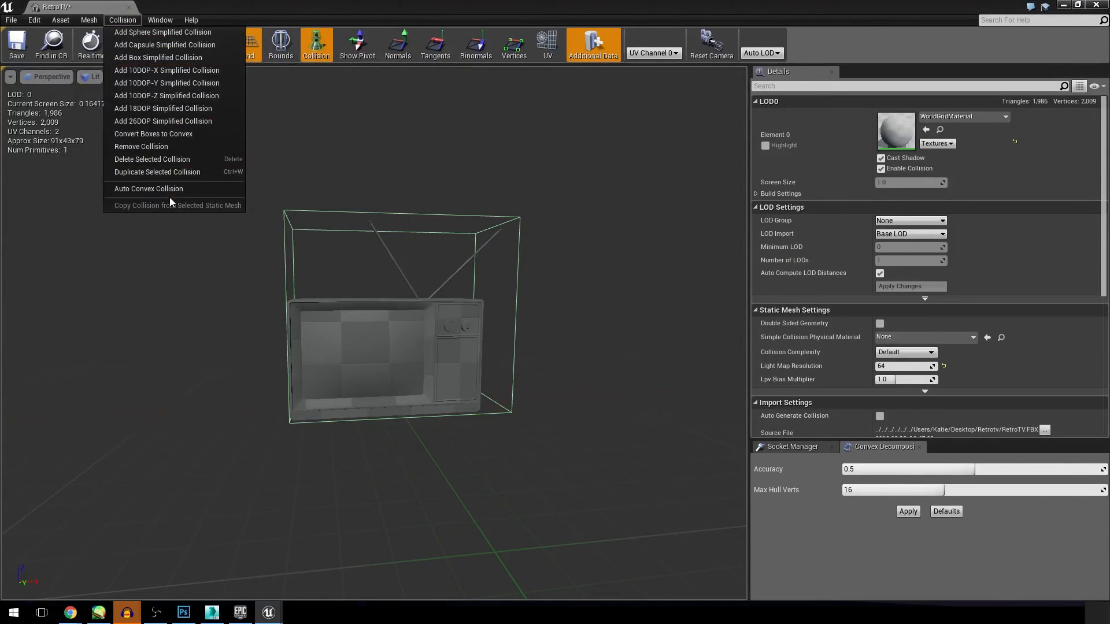
left_click(162, 147)
Step: Generate an auto convex collision for the RetroTV mesh with accuracy 0.5 and 16 max hull verts
left_click(123, 20)
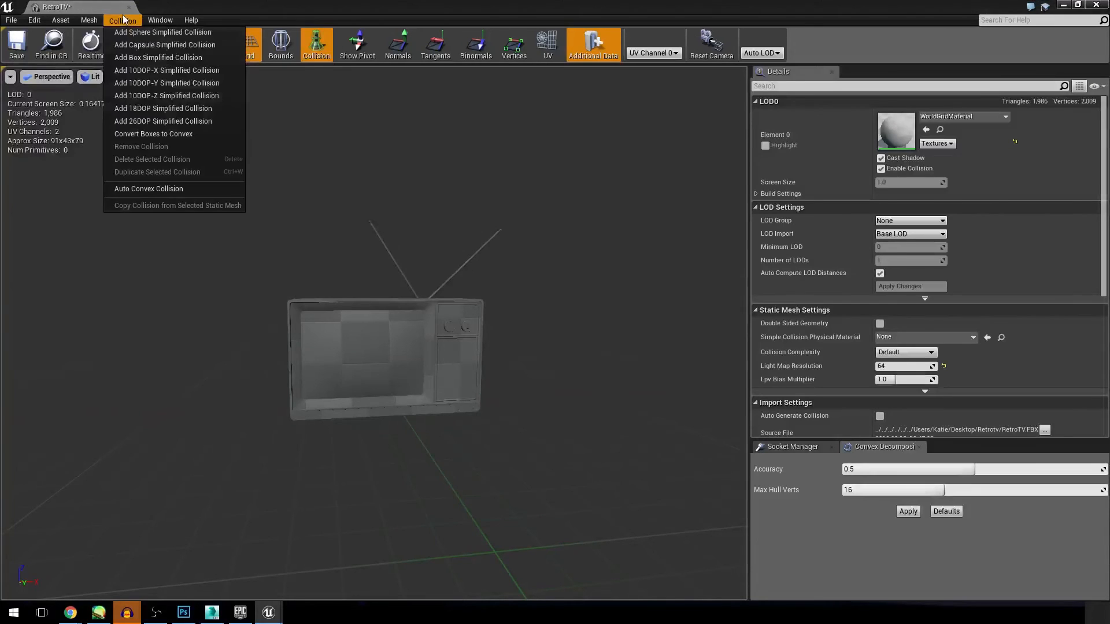
left_click(144, 193)
left_click_drag(435, 366, 463, 314, "alt")
left_click_drag(540, 317, 478, 279, "alt")
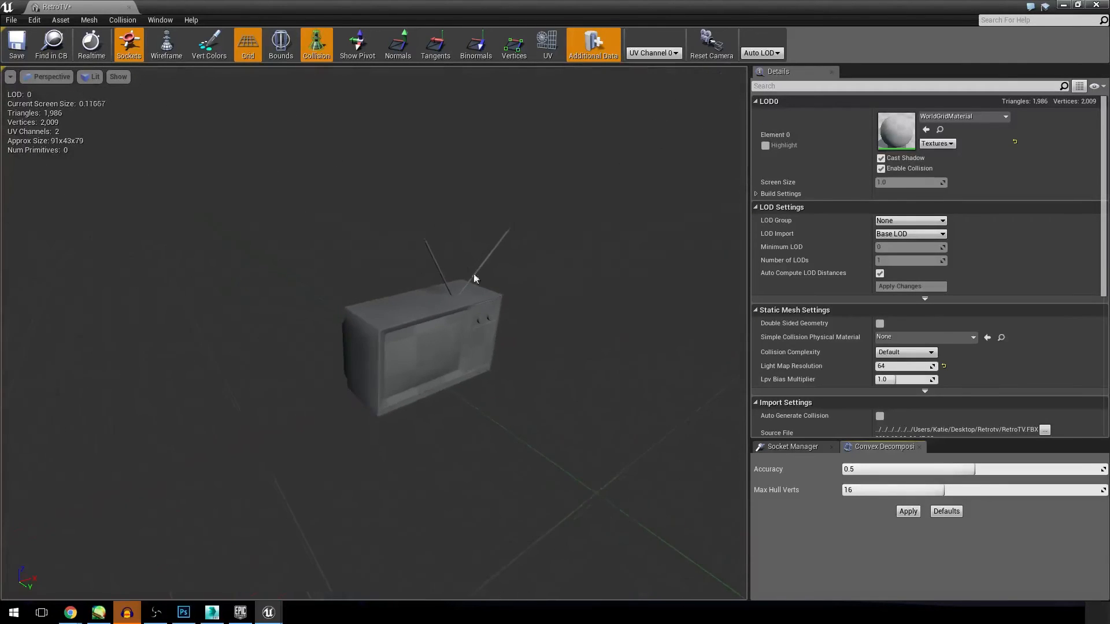
left_click(122, 19)
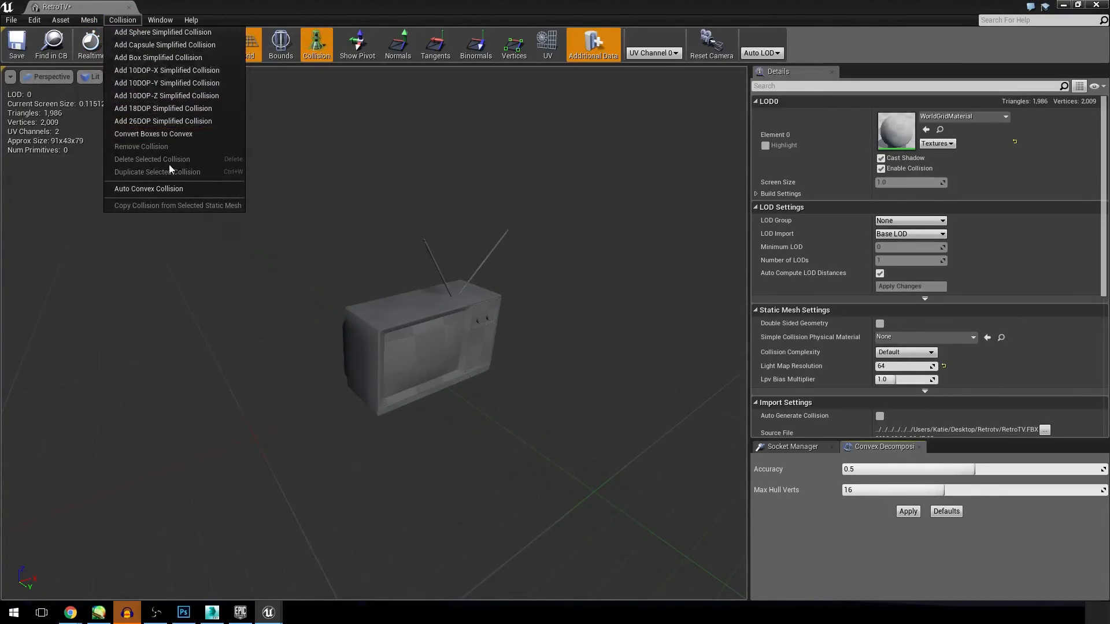
left_click(180, 188)
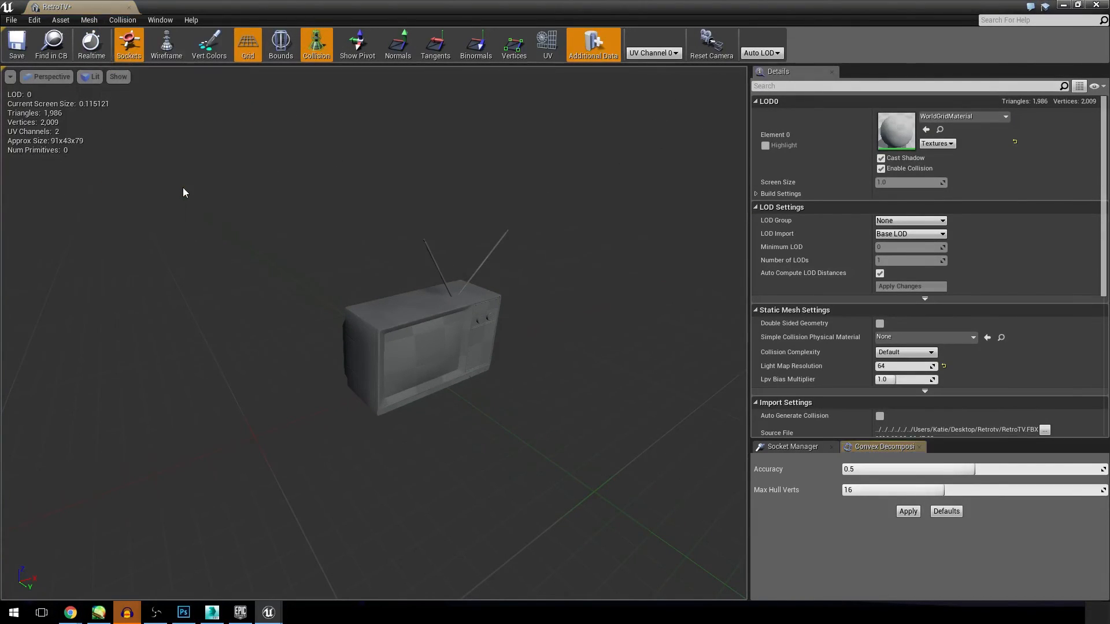
left_click(908, 511)
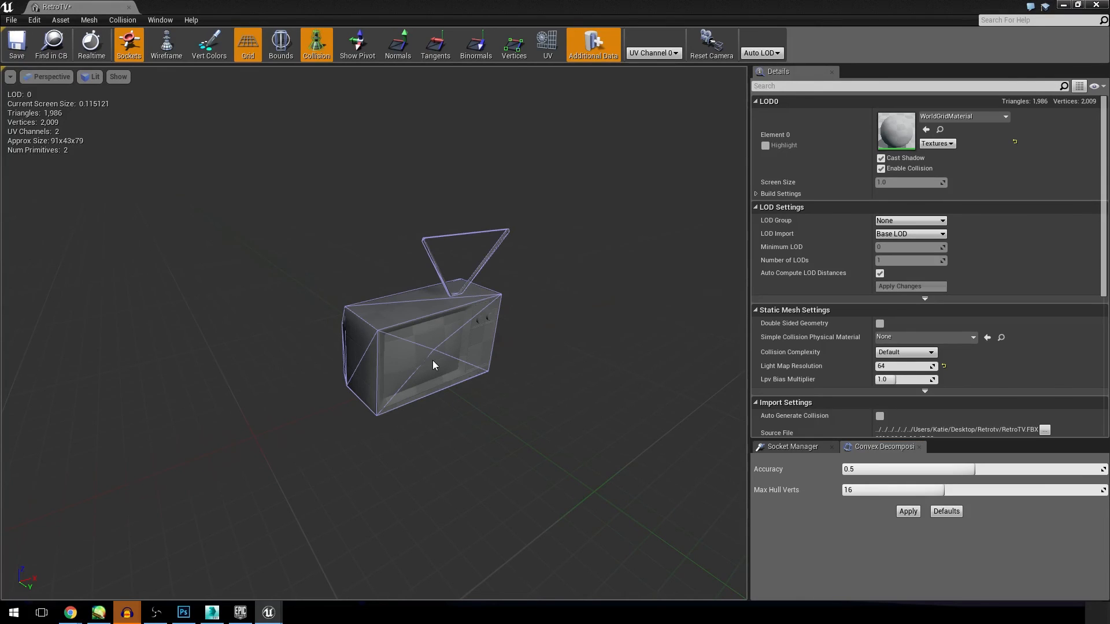
Step: Examine how closely the generated convex hulls follow the TV body and its antennas
left_click_drag(431, 383, 512, 424)
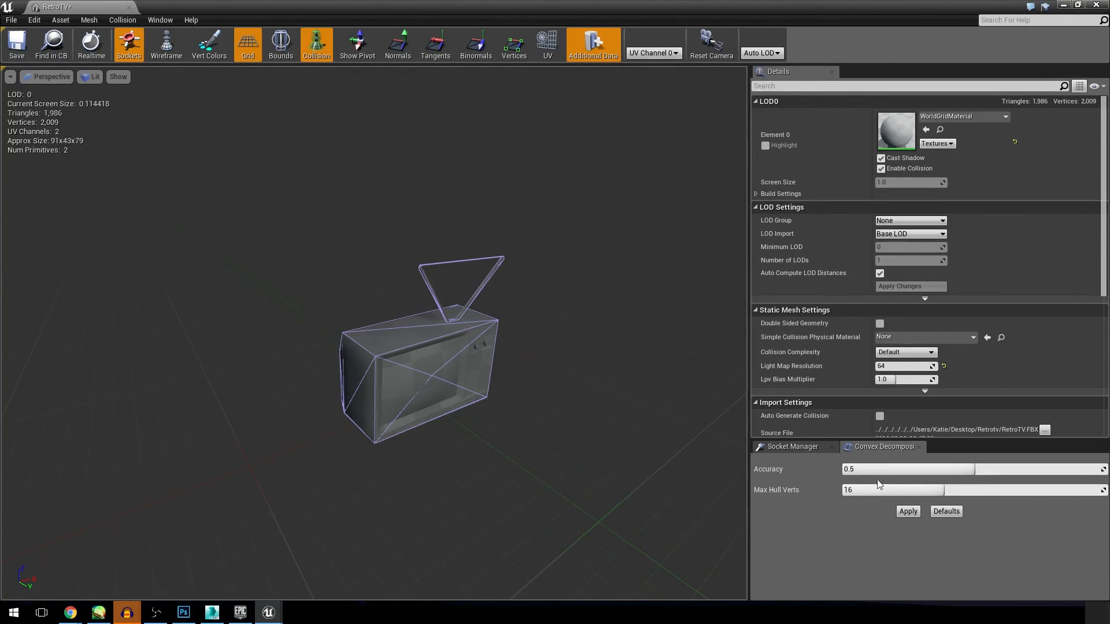
mouse_move(292, 282)
left_mouse_down()
mouse_move(393, 278)
mouse_move(573, 213)
mouse_move(613, 220)
mouse_move(633, 243)
mouse_move(659, 225)
mouse_move(729, 260)
mouse_move(282, 265)
left_mouse_up()
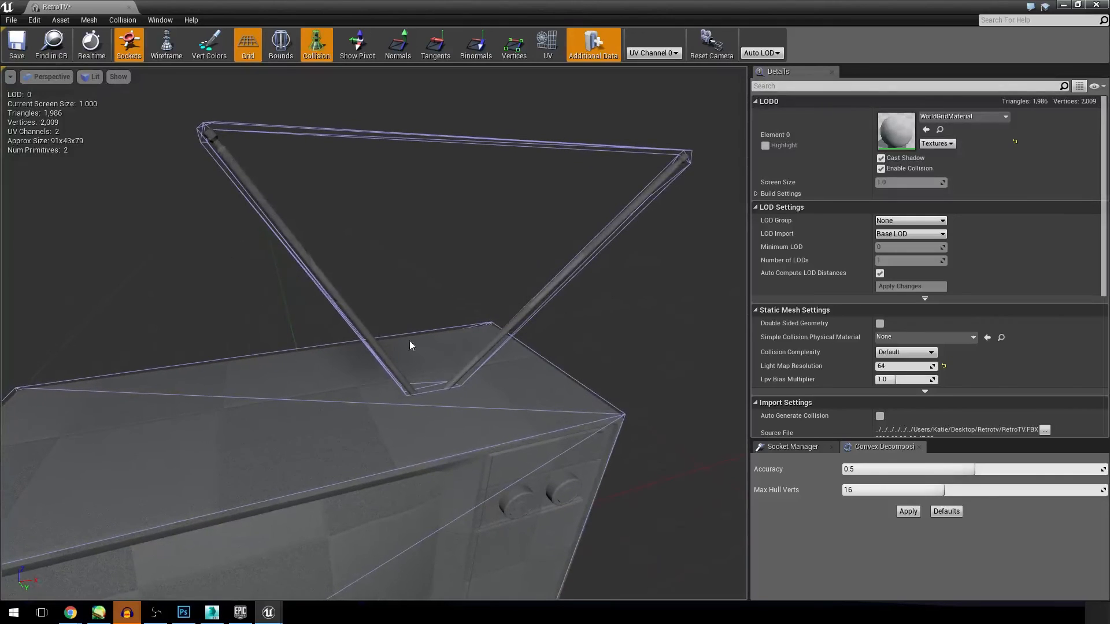
left_click_drag(168, 456, 136, 491)
mouse_move(445, 349)
right_mouse_down()
mouse_move(428, 361)
mouse_move(446, 349)
right_mouse_up()
mouse_move(321, 216)
right_mouse_down()
mouse_move(306, 217)
mouse_move(352, 220)
mouse_move(321, 216)
right_mouse_up()
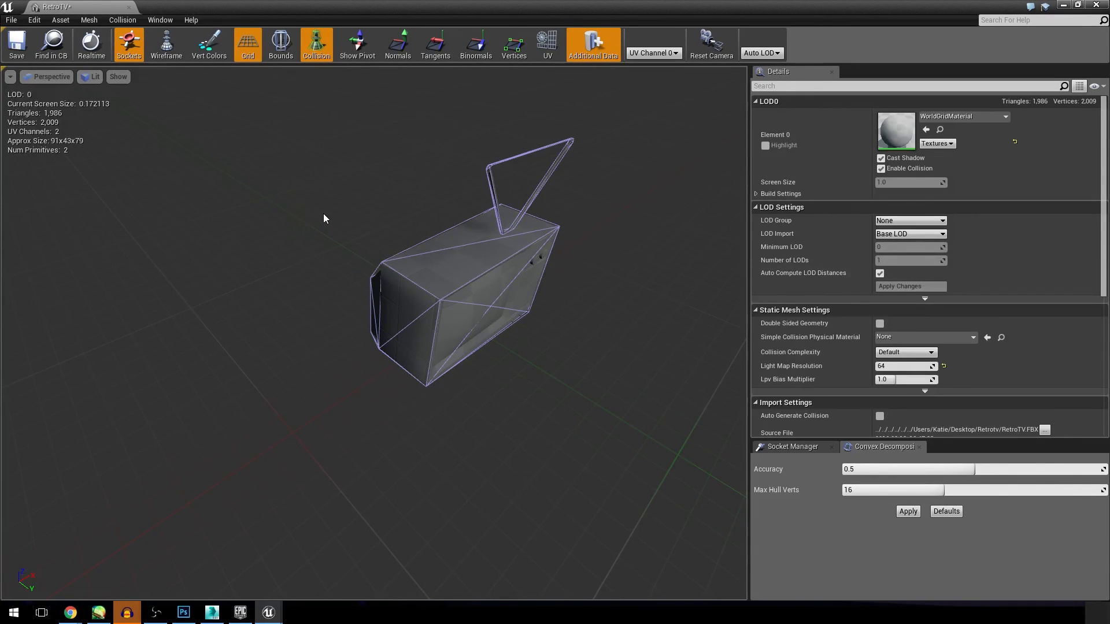
mouse_move(283, 210)
right_mouse_down()
mouse_move(266, 223)
mouse_move(283, 209)
right_mouse_up()
key("w")
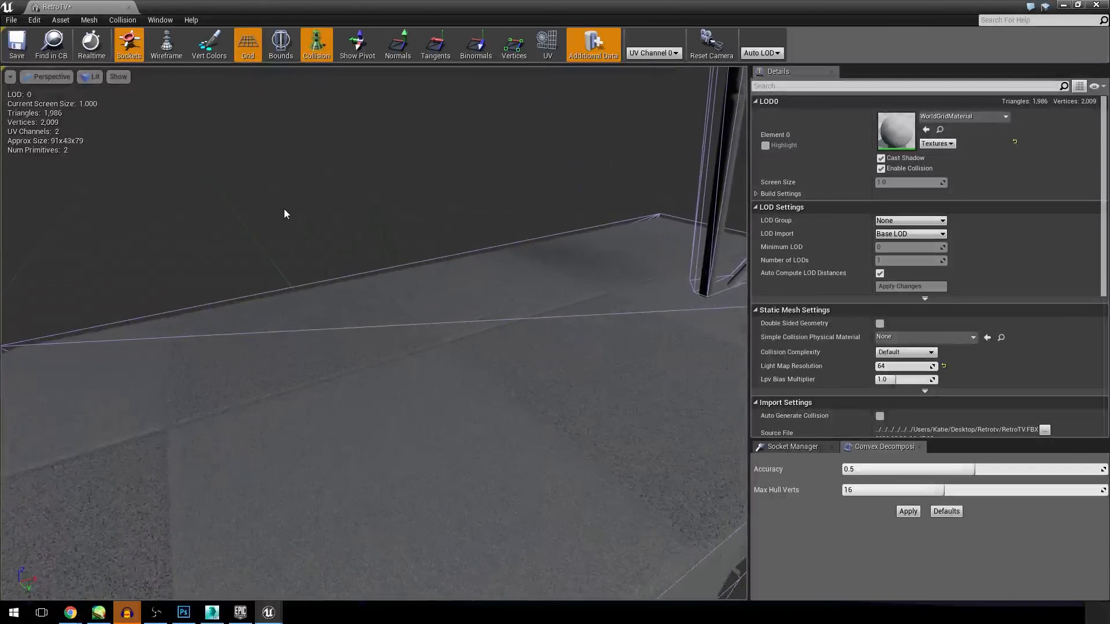
scroll(281, 212, "down", 8)
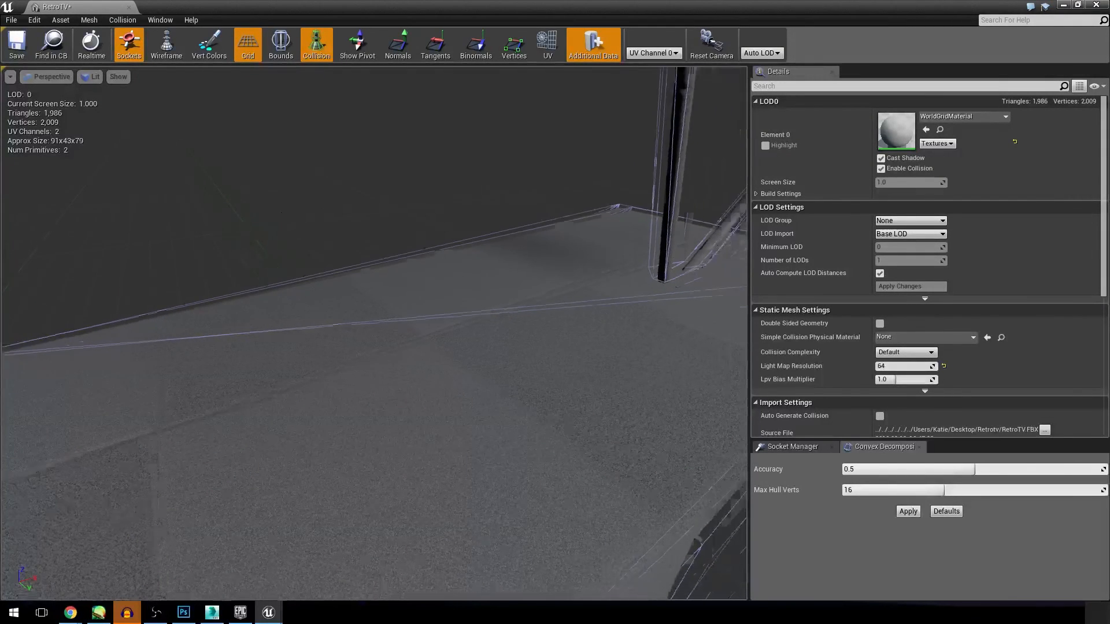